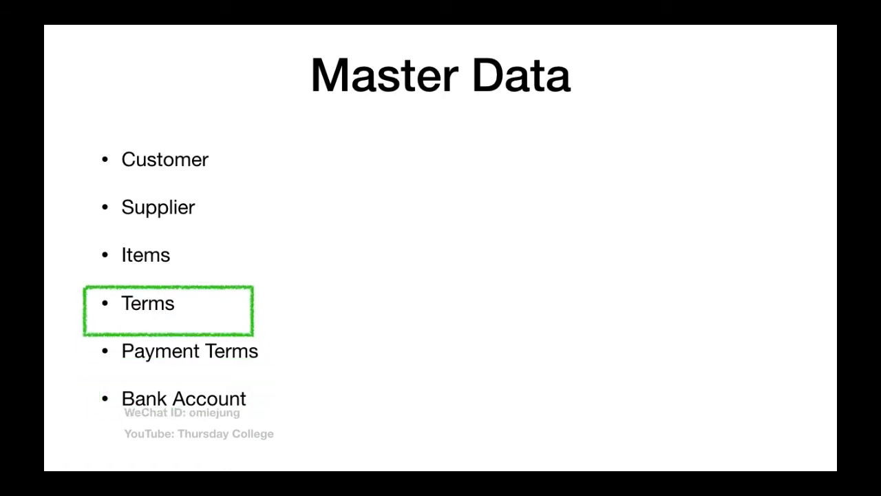
Step: Exit the slideshow, switch to TextWrangler and look over the Terms section in ERP06-InClass.txt
key("Escape")
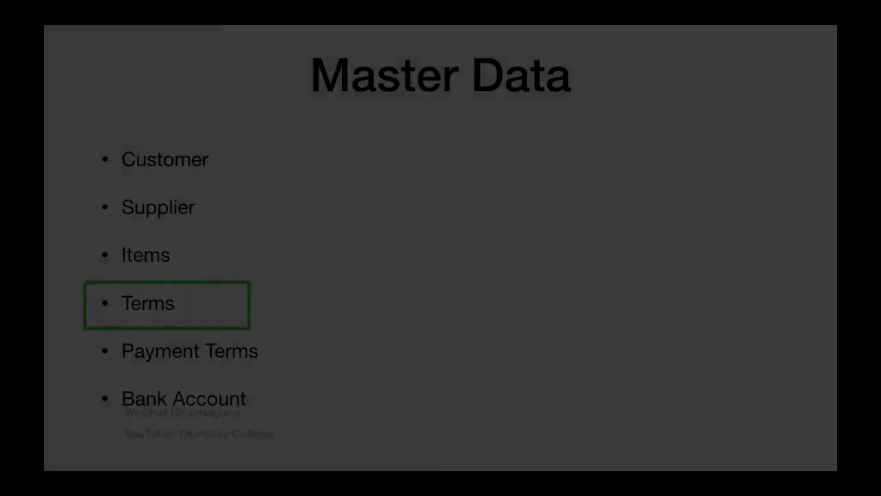
left_click(65, 21)
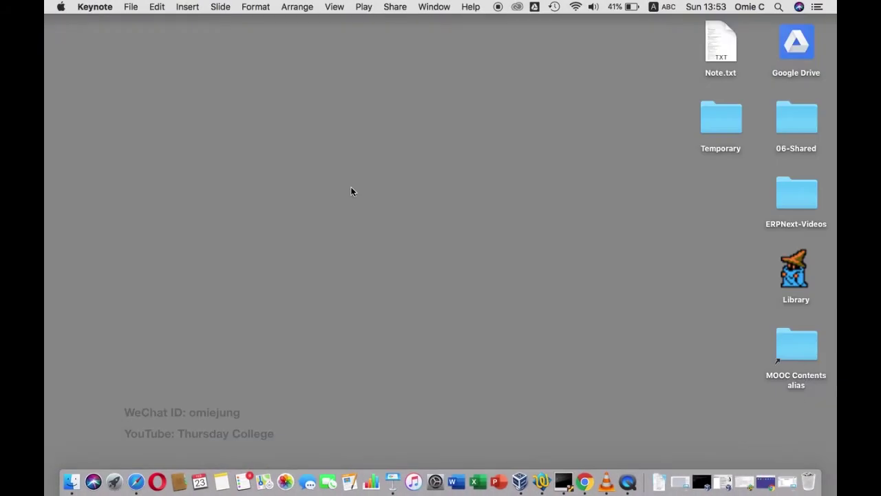
left_click(352, 191)
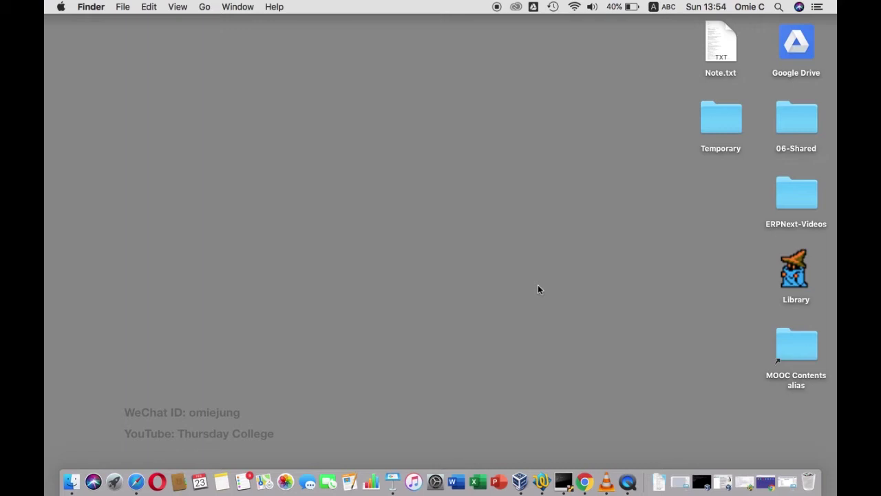
left_click(541, 476)
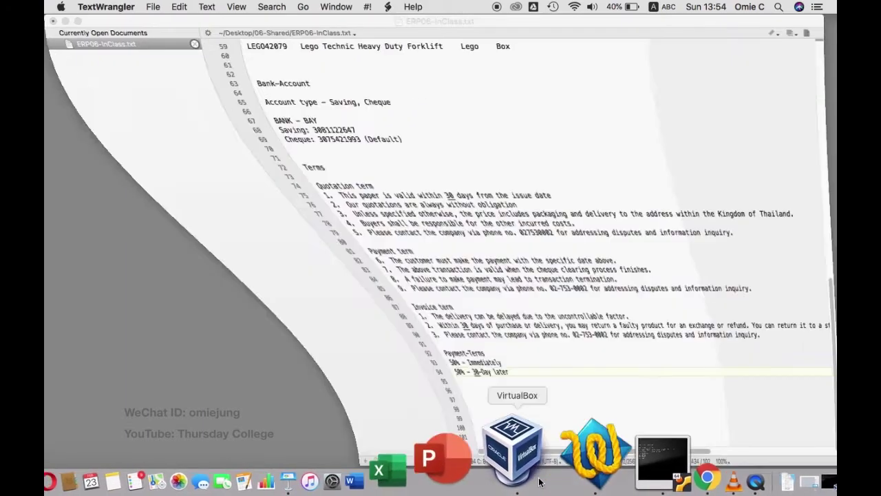
scroll(420, 228, "up", 3)
scroll(420, 228, "down", 4)
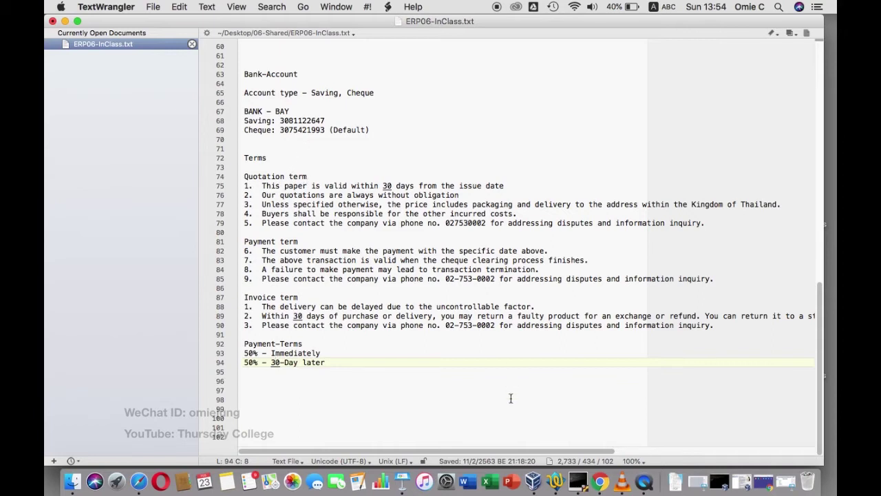
Step: Switch to ERPNext in Chrome and search for "Term and" to open the Terms and Conditions list
left_click(610, 451)
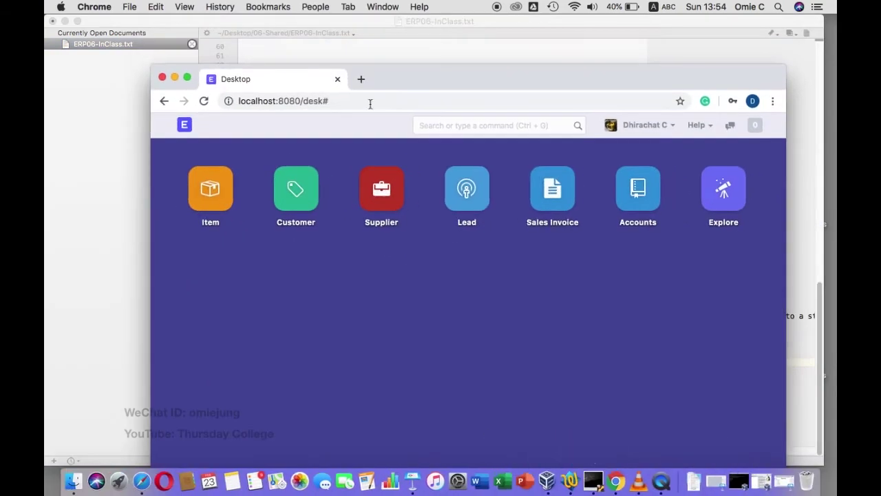
left_click_drag(412, 83, 388, 55)
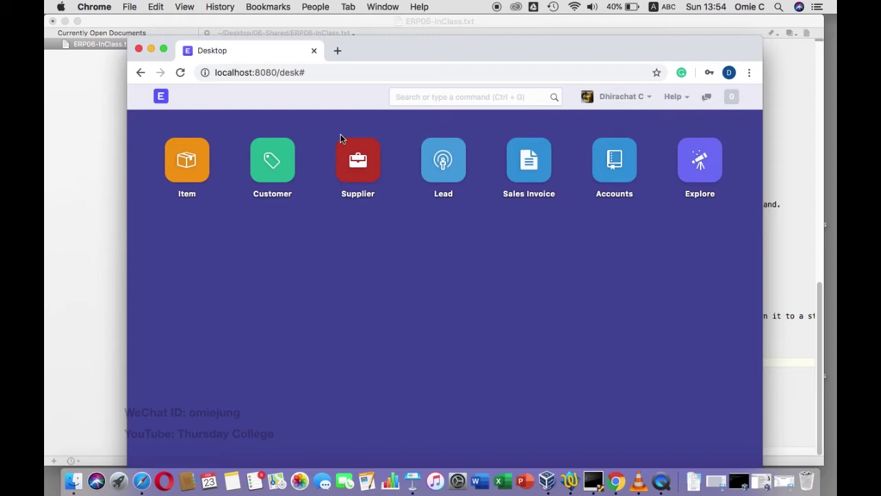
left_click(433, 102)
type("Ter")
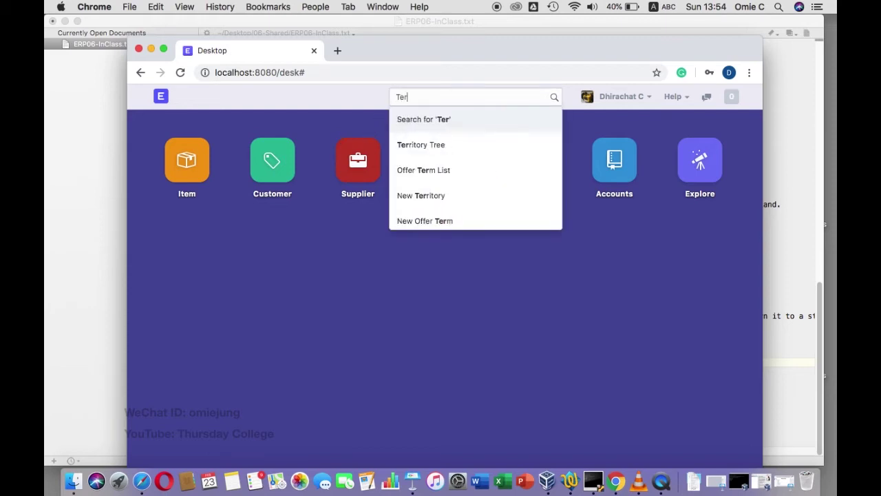
type("m and")
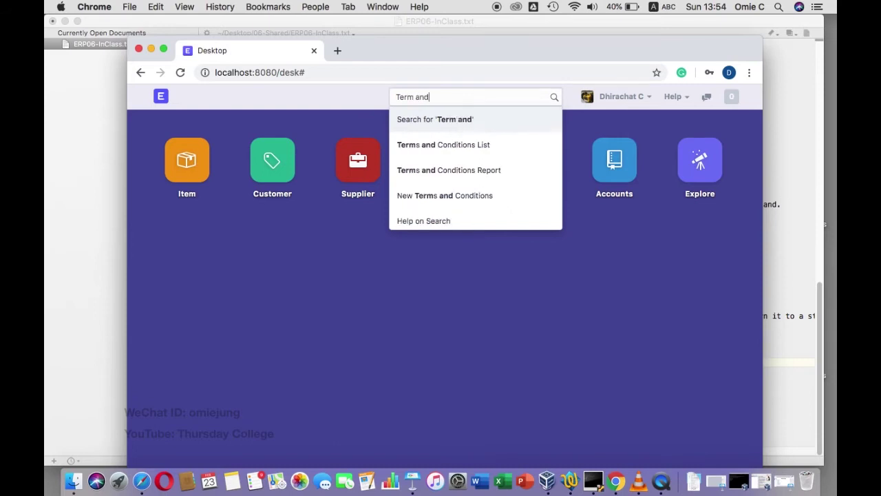
key("Down")
left_click(434, 144)
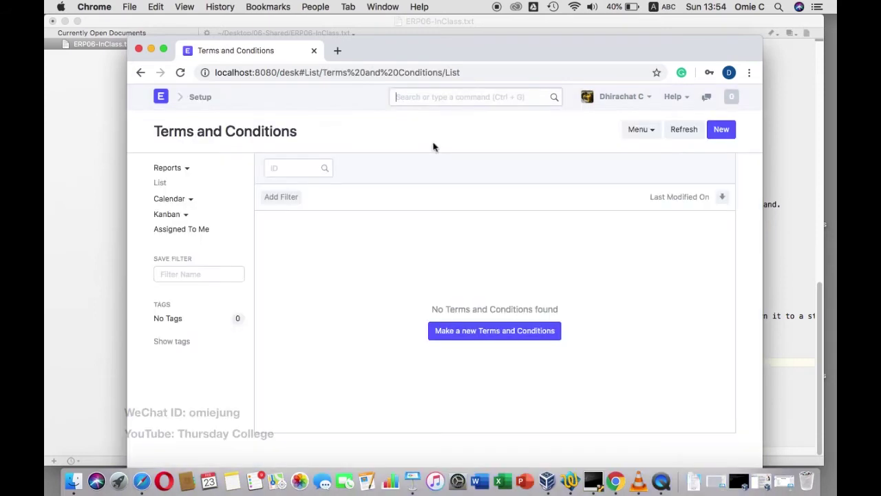
left_click(480, 337)
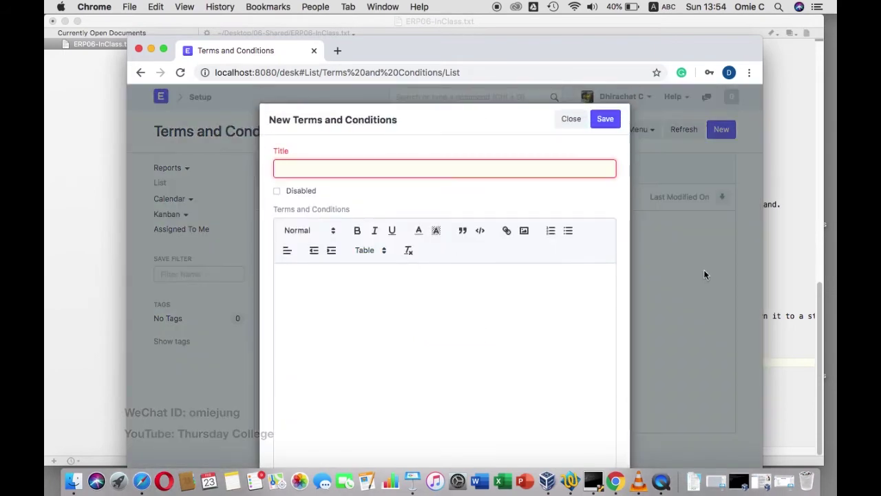
left_click(571, 479)
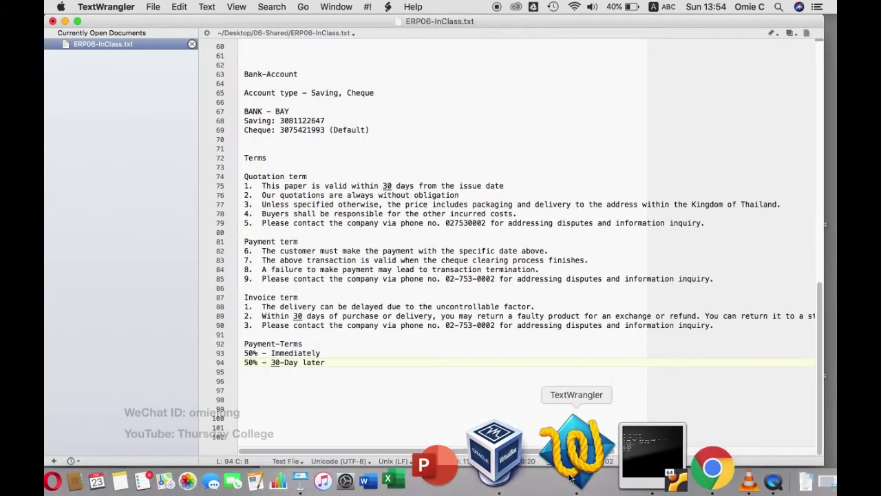
triple_click(272, 177)
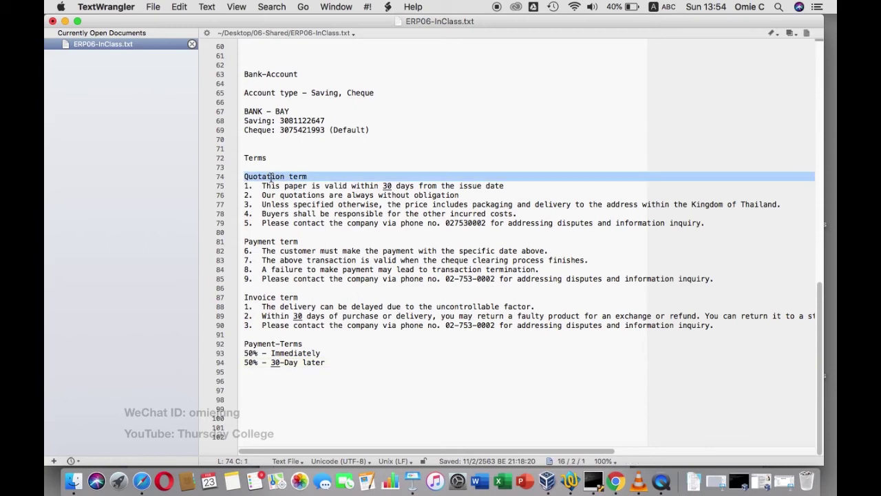
key("super+c")
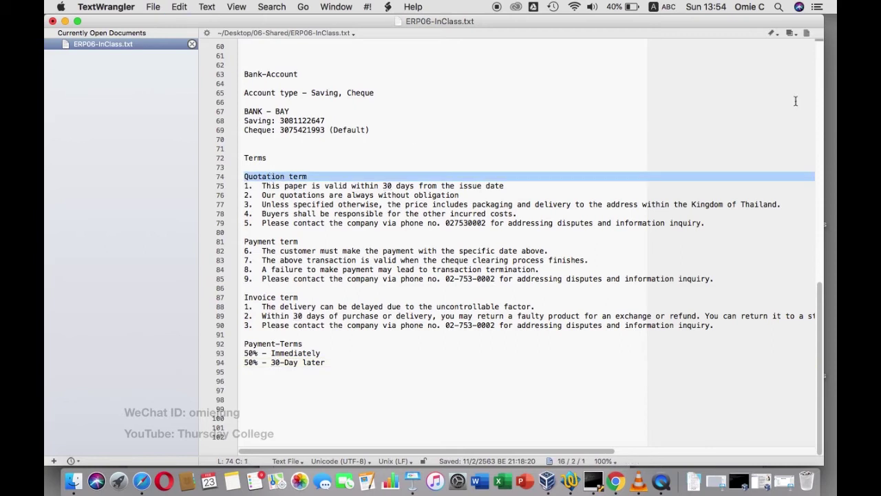
left_click(614, 488)
key("super+v")
type("s")
left_click(370, 292)
key("super+v")
key("BackSpace")
type("s")
key("Return")
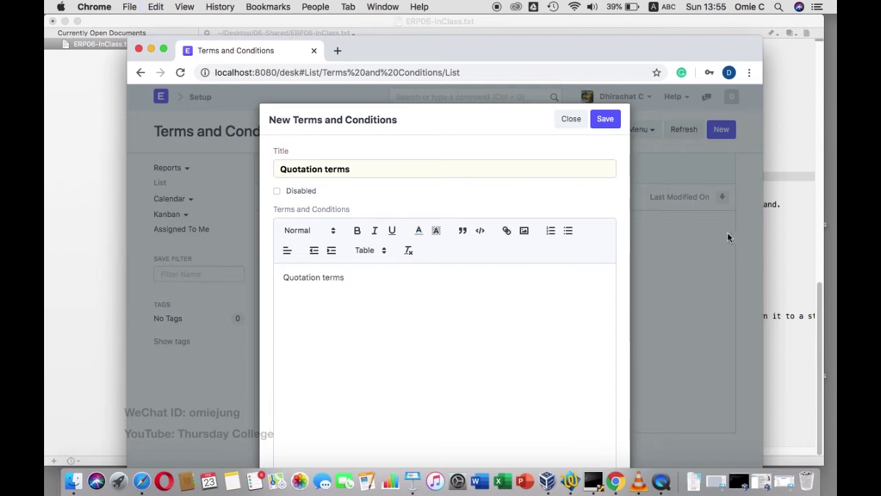
left_click(709, 257)
Step: Switch to TextWrangler and copy the five numbered clauses under "Quotation term" in ERP06-InClass.txt
left_click(571, 482)
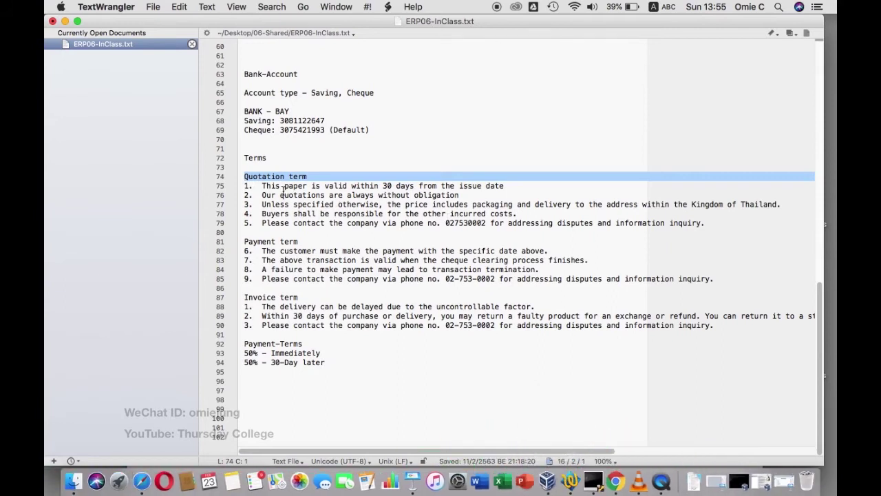
left_click(254, 186)
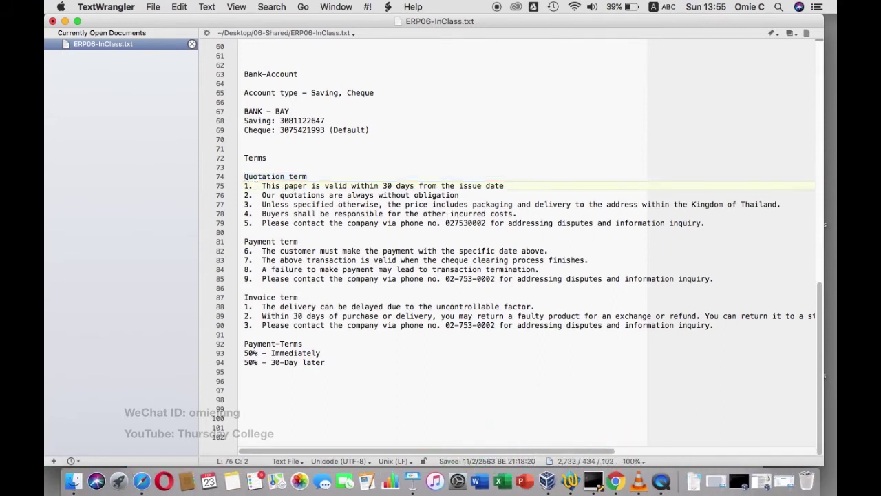
key("Left")
key("shift+Down")
key("shift+Down")
key("shift+Down")
key("shift+Down")
key("shift+Down")
key("super+c")
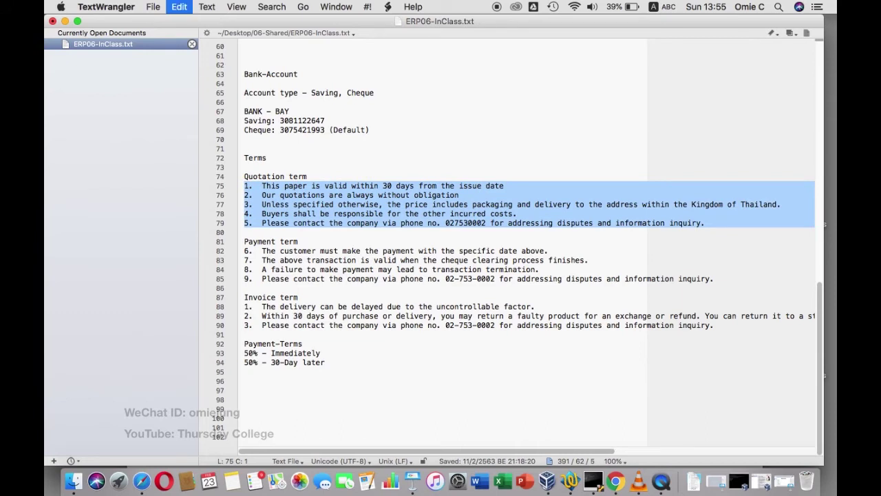
Step: Create a new Terms and Conditions record in ERPNext and paste the quotation clauses into its body
left_click(609, 473)
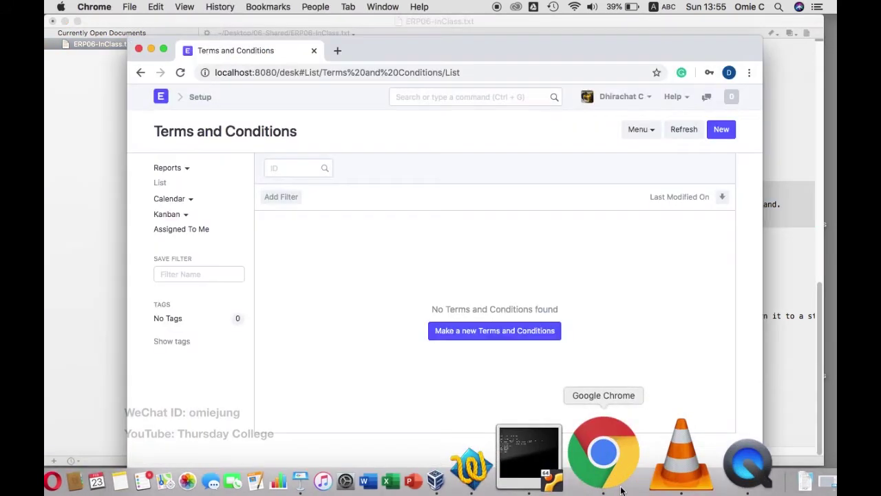
left_click(480, 333)
left_click(377, 292)
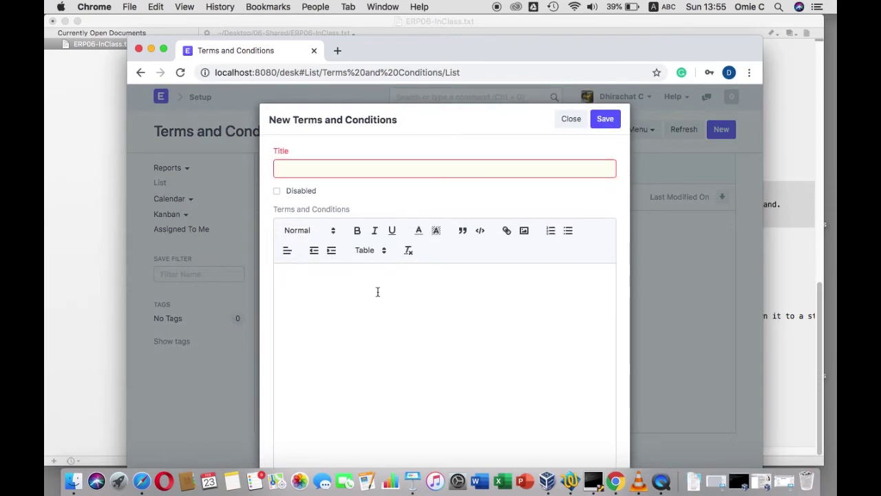
key("super+v")
Step: Add the heading "Quotation terms" above the clauses and copy it into the Title
key("Return")
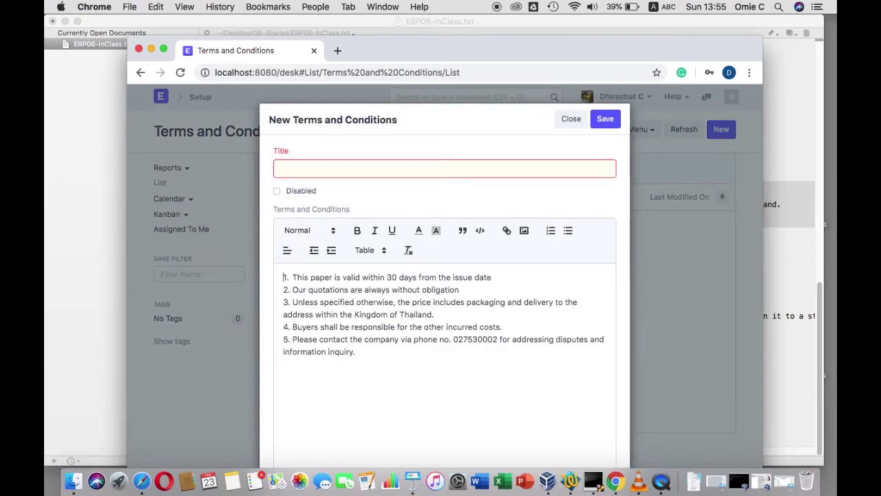
type("Quao")
key("BackSpace")
type("otation te")
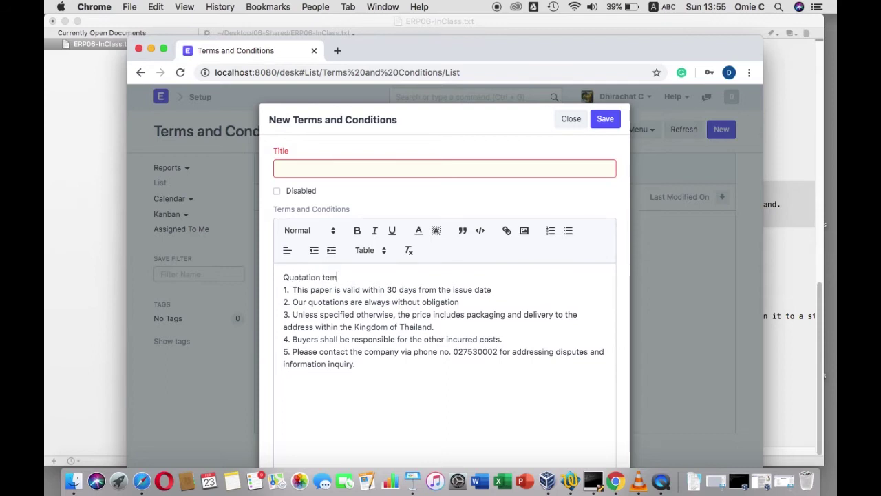
type("rms")
triple_click(304, 275)
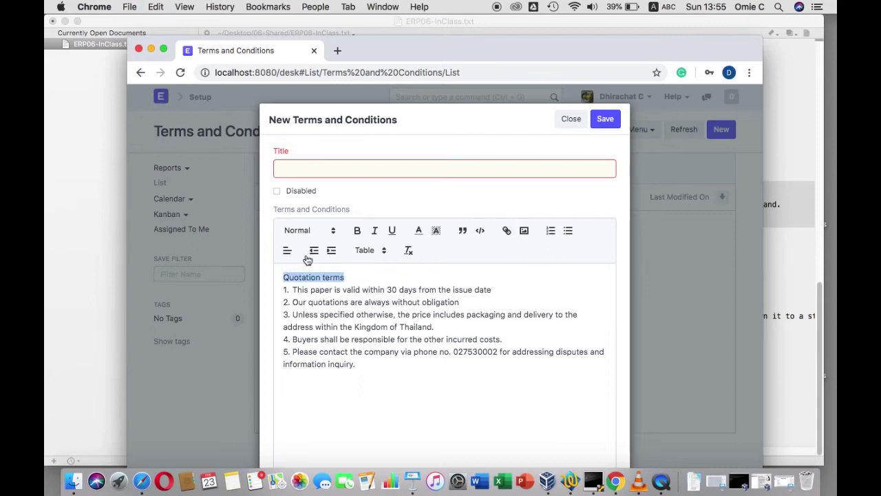
left_click(332, 164)
key("super+v")
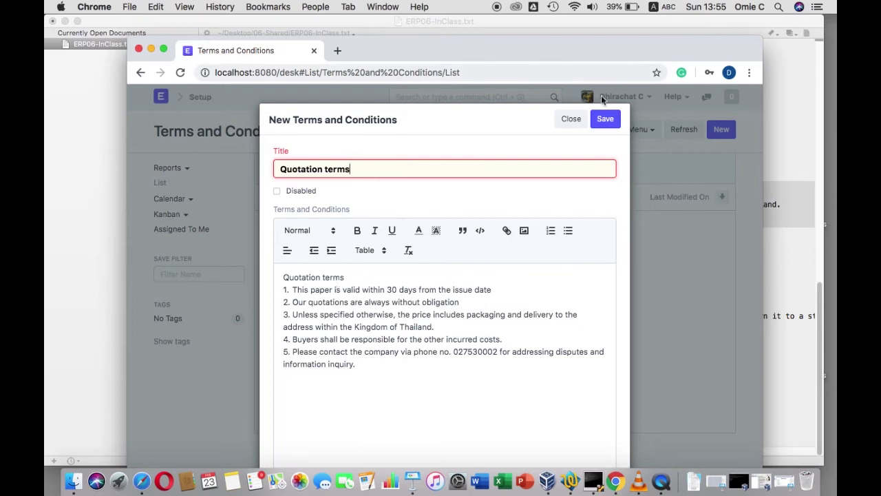
Step: Make the "Quotation terms" heading in the body bold and save the record
left_click(346, 283)
triple_click(331, 277)
left_click(357, 230)
left_click(606, 119)
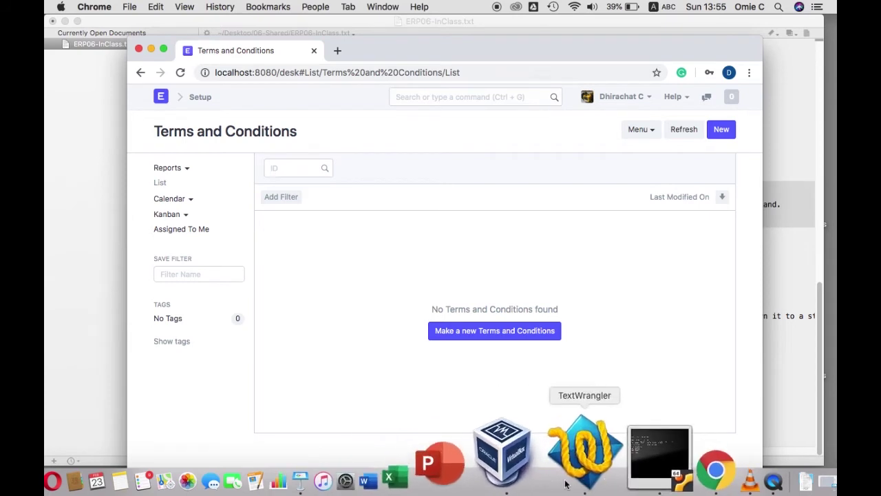
Step: Switch to TextWrangler and copy the four clauses numbered 6 to 9 under "Payment term"
left_click(576, 474)
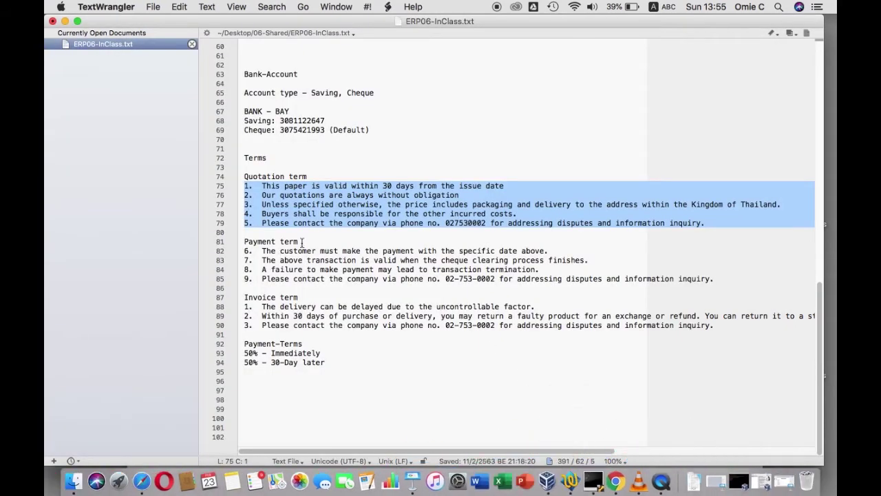
key("Down")
key("Down")
key("shift+Down")
key("shift+Down")
key("shift+Down")
key("shift+Down")
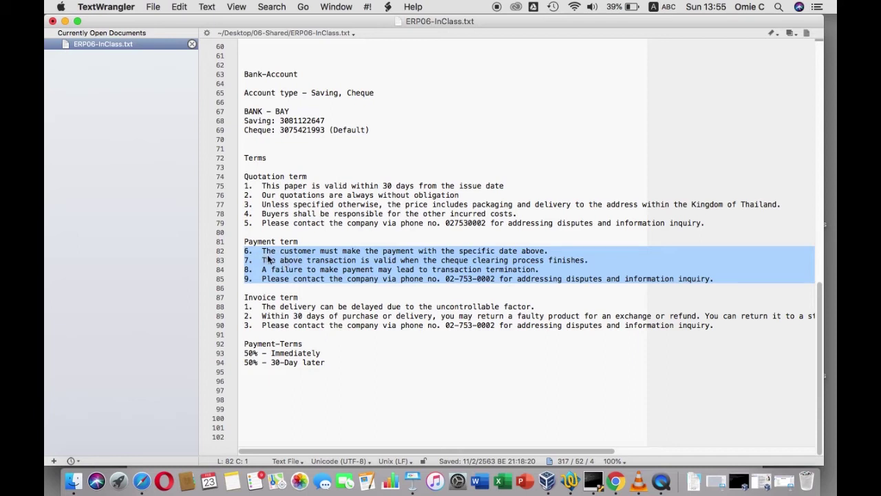
Step: Create a new Terms and Conditions record in ERPNext titled "Payment terms" and paste the copied clauses into its body
left_click(619, 484)
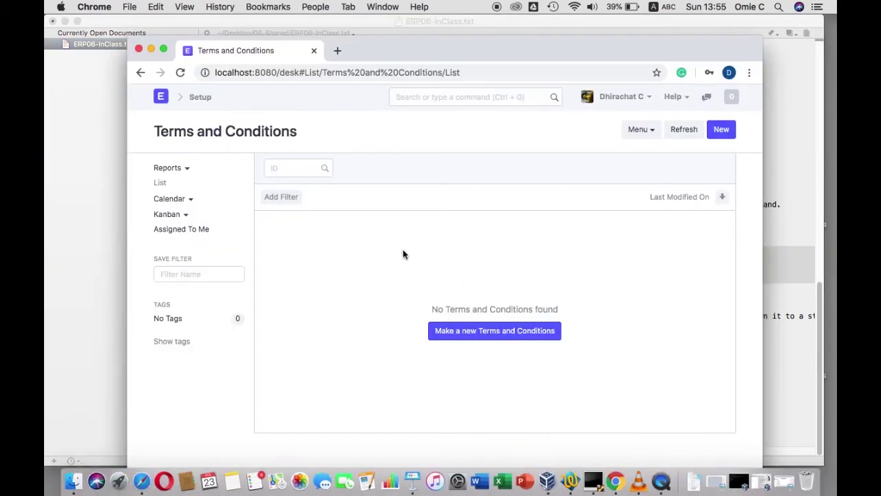
left_click(543, 334)
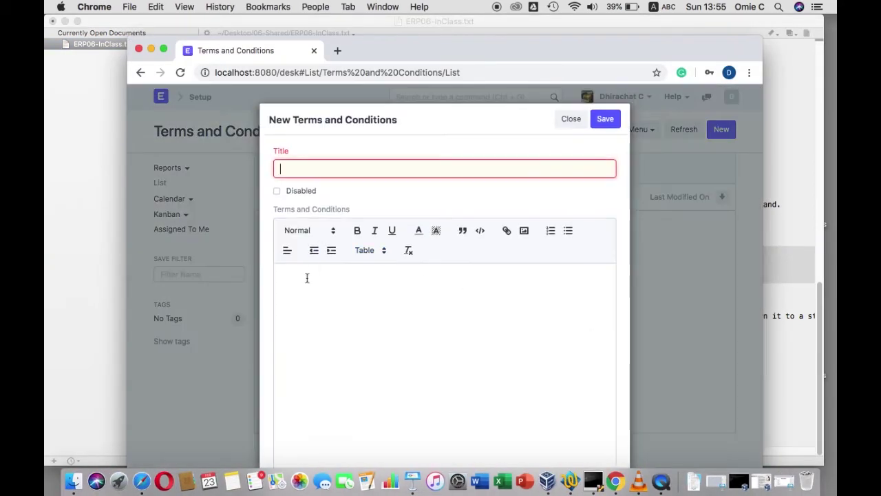
type("Payment terms")
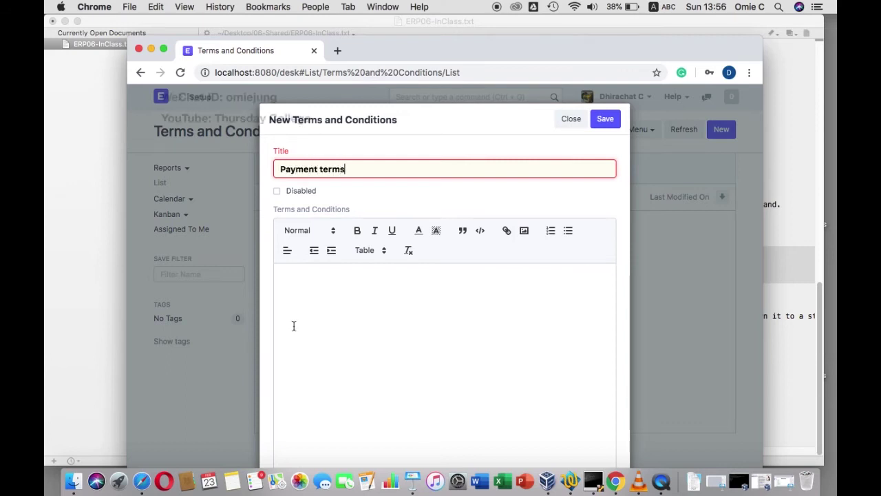
left_click(331, 305)
key("super+v")
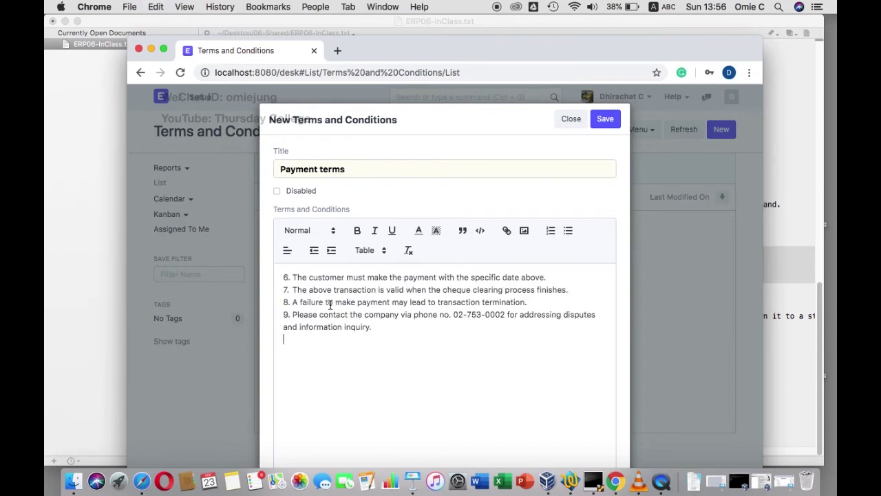
Step: Add a bold heading "Payment terms" on its own line above the payment clauses
left_click(281, 276)
key("Return")
type("Payment trems")
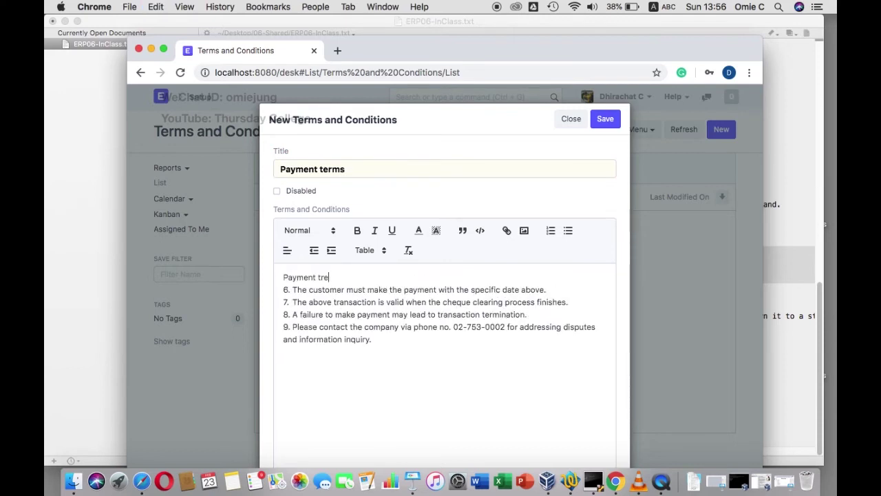
key("Left")
key("Left")
type("r")
key("Left")
key("Left")
key("Left")
key("Delete")
triple_click(283, 276)
left_click(358, 230)
Step: Renumber the four payment clauses 1 to 4 and save the Payment terms record
left_click(291, 288)
key("BackSpace")
type("2")
key("Down")
key("BackSpace")
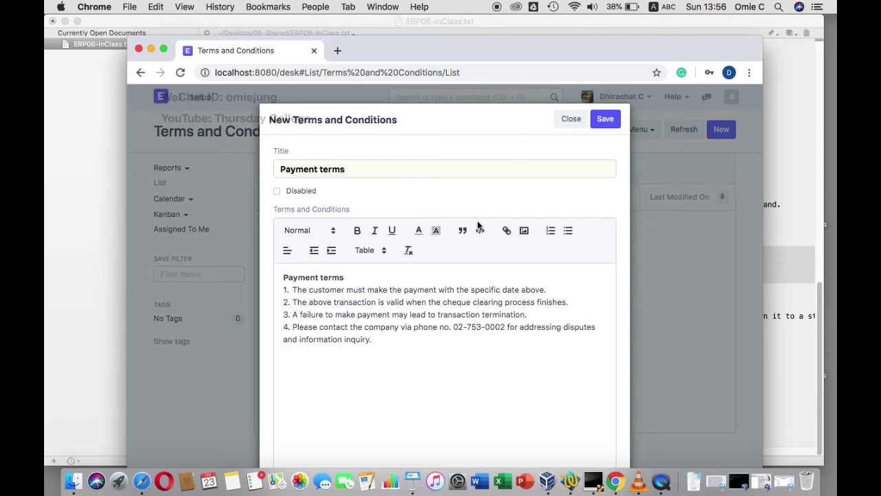
left_click(605, 119)
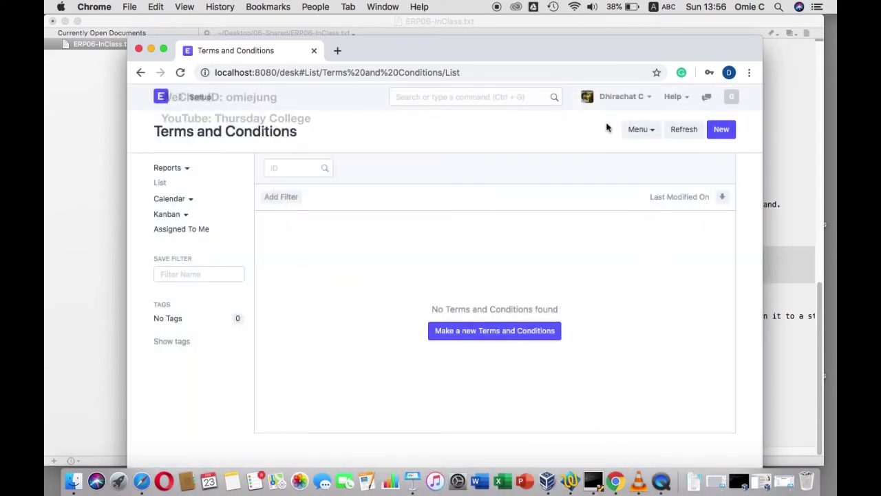
Step: Start a new Terms and Conditions record and paste the three "Invoice term" clauses from ERP06-InClass.txt in TextWrangler into its body
left_click(482, 333)
left_click(570, 481)
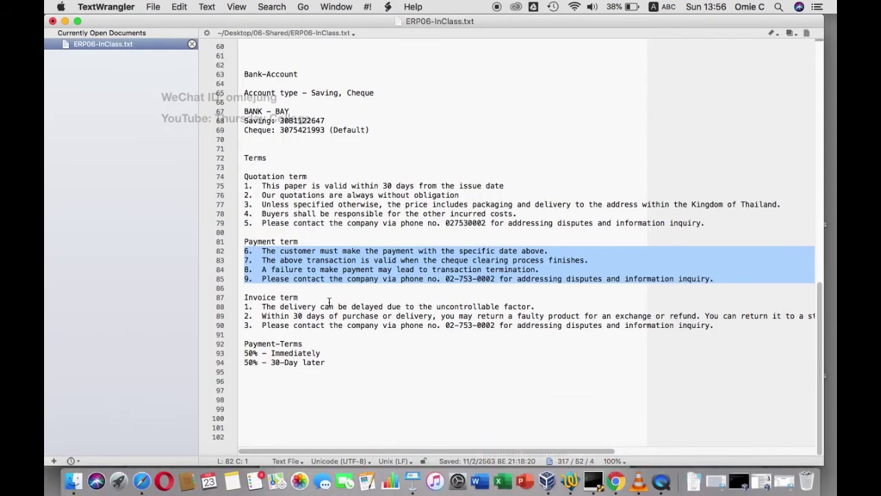
left_click_drag(244, 306, 244, 334)
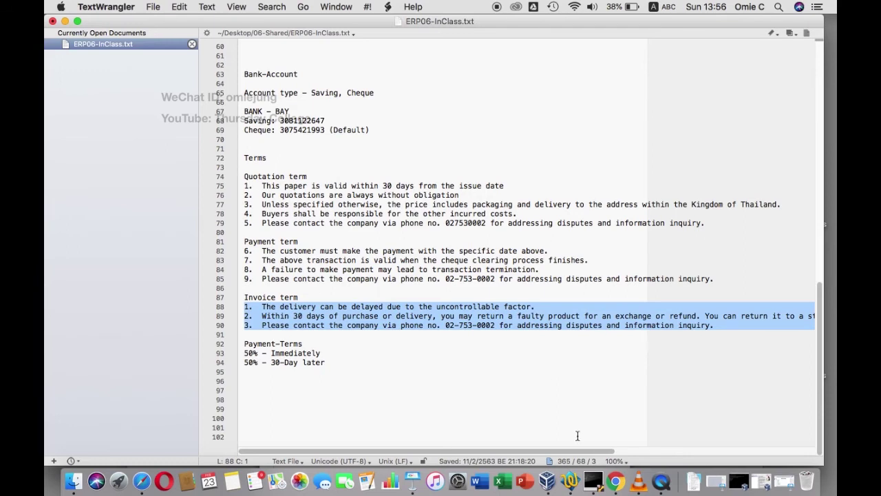
left_click(641, 457)
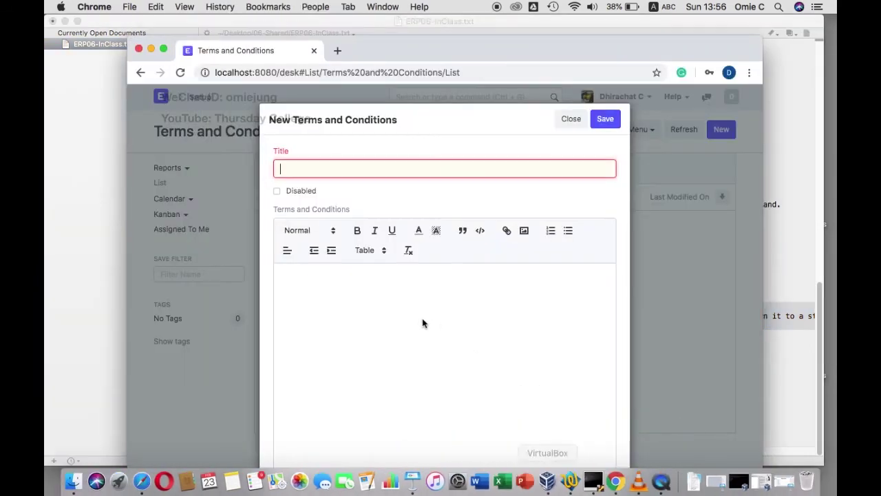
left_click(376, 305)
key("super+v")
Step: Add a bold heading "Invoice terms" on its own line above the invoice clauses
left_click(289, 277)
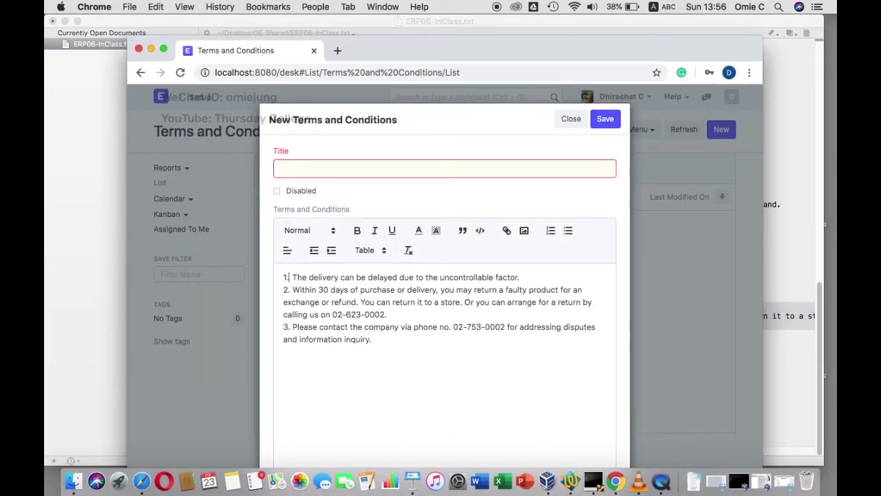
key("Return")
type("Invoice ter")
key("BackSpace")
type("erm")
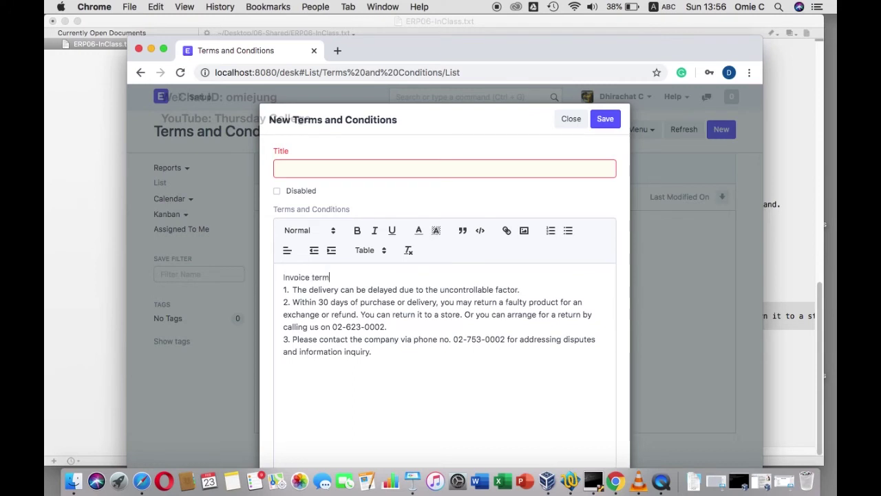
triple_click(296, 279)
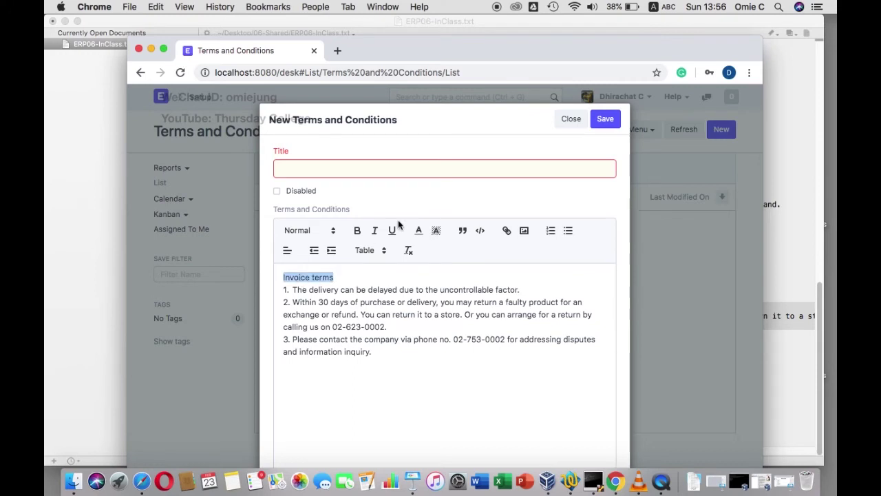
left_click(357, 231)
Step: Title the record "Invoice terms", save it and refresh the Terms and Conditions list
left_click(315, 170)
type("Invoice ")
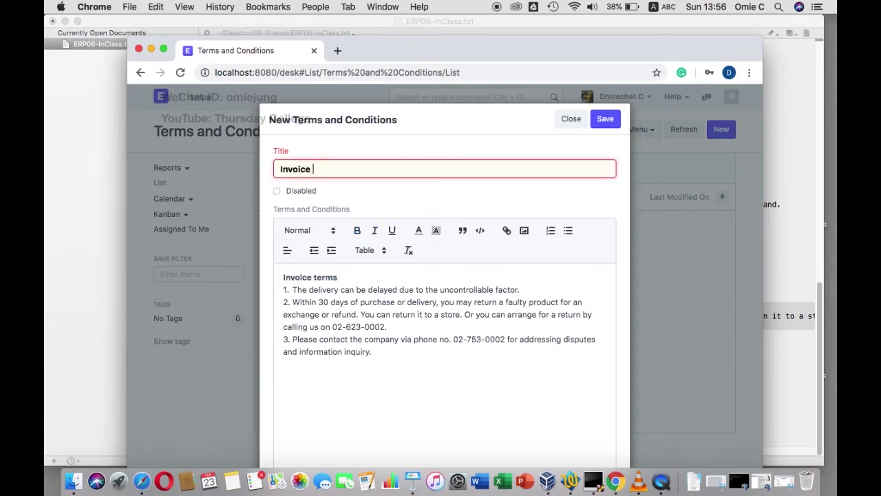
type("terms")
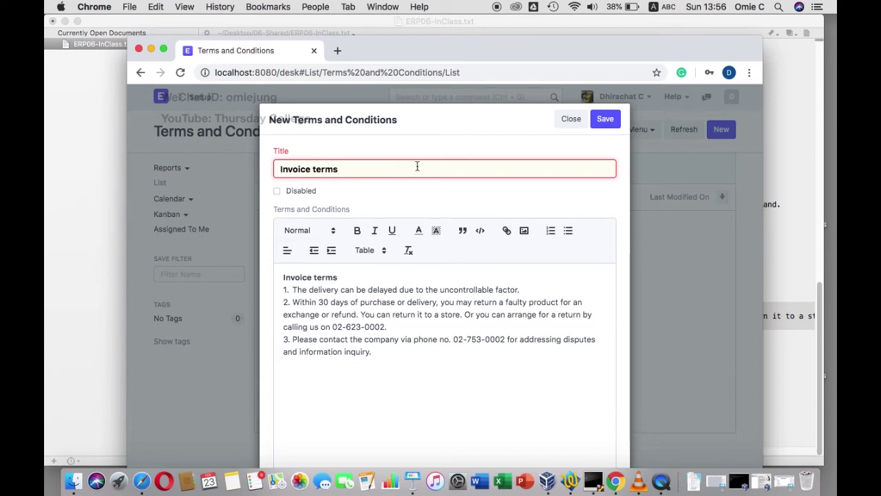
left_click(607, 122)
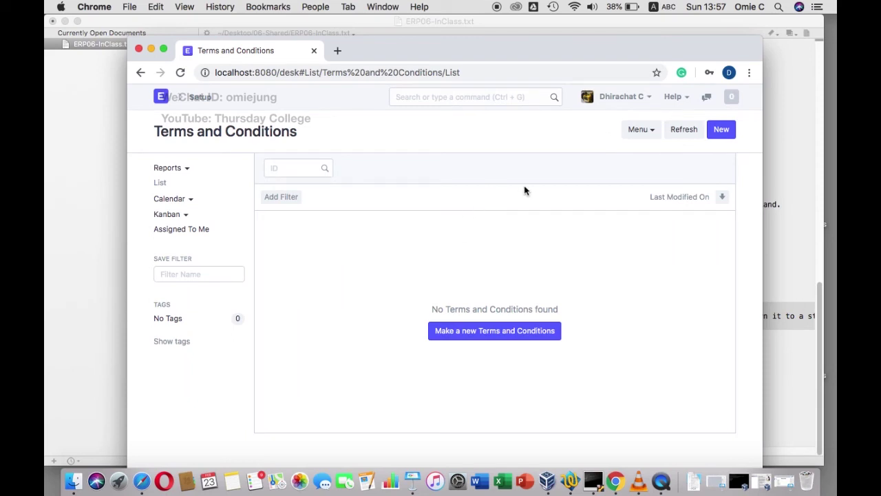
left_click(682, 134)
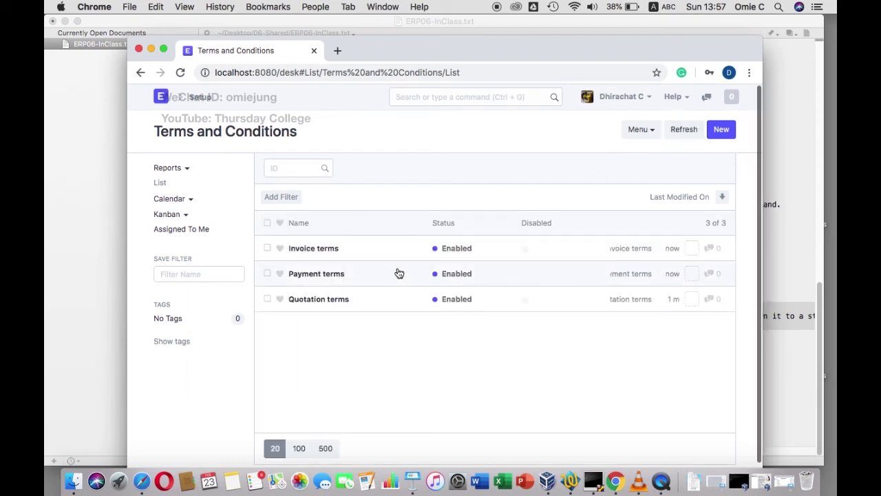
Step: Switch to TextWrangler and review the two instalment lines under "Payment-Terms" in the class notes
left_click(572, 484)
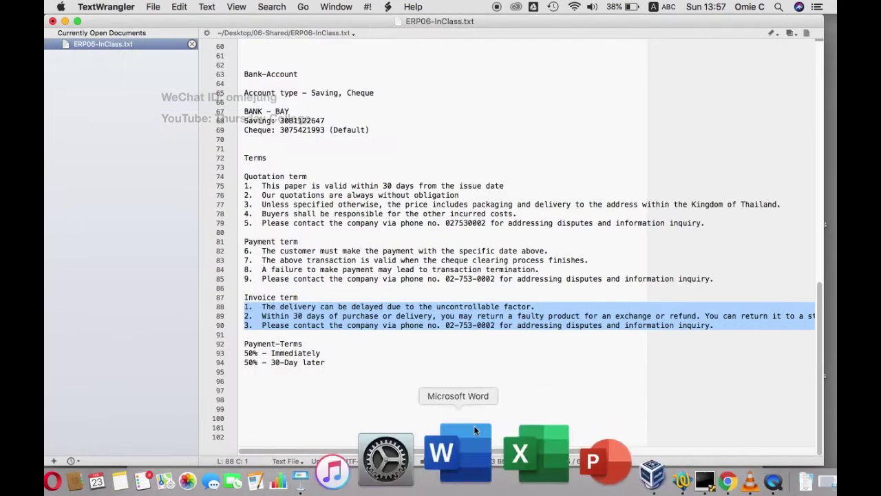
left_click(335, 185)
left_click(360, 166)
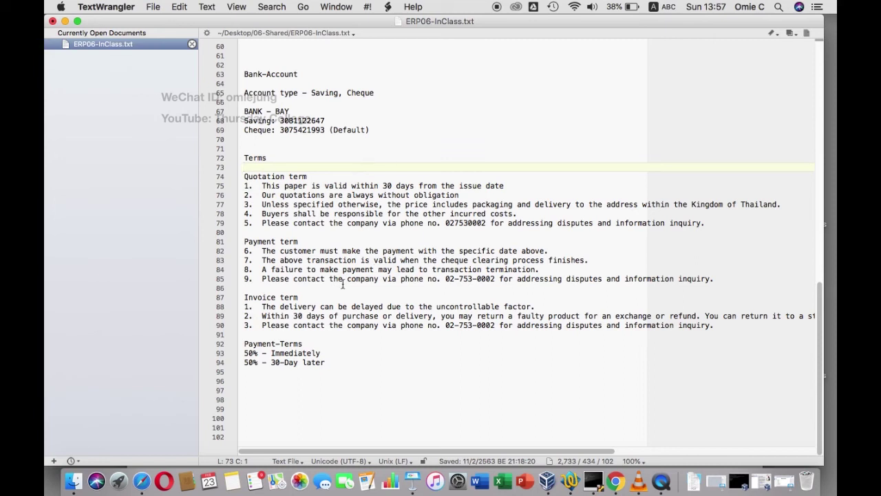
left_click(320, 354)
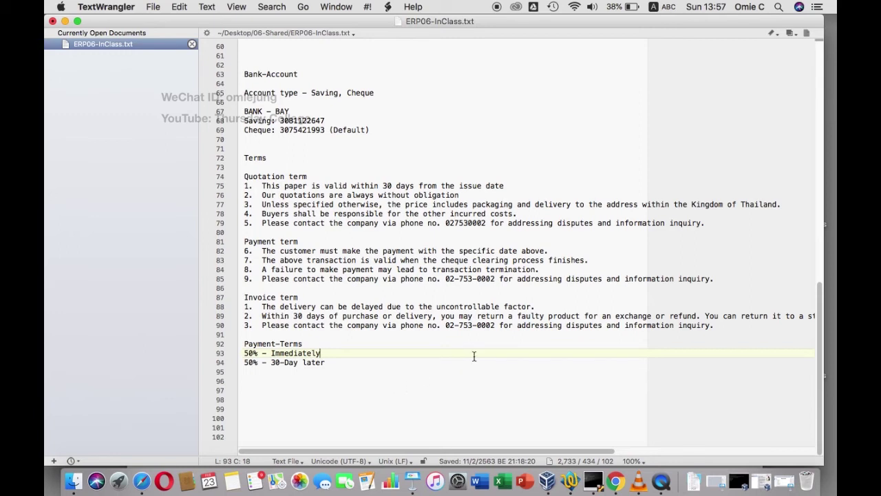
left_click(377, 371)
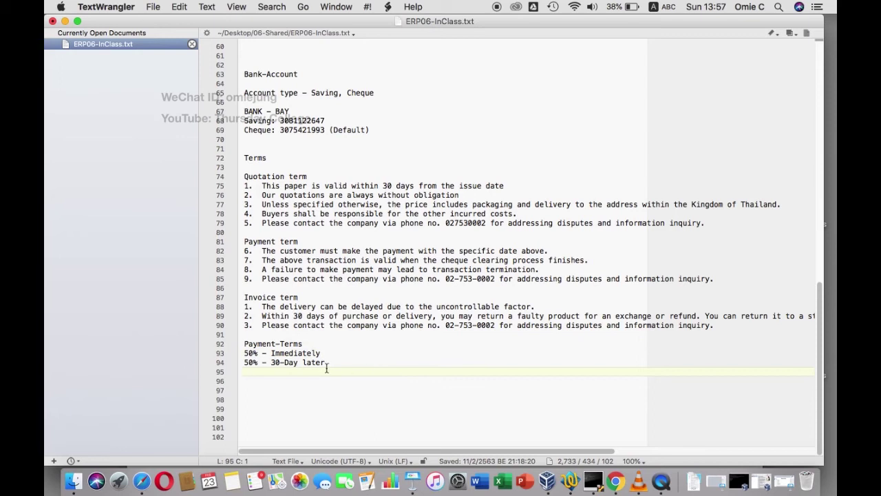
left_click(287, 354)
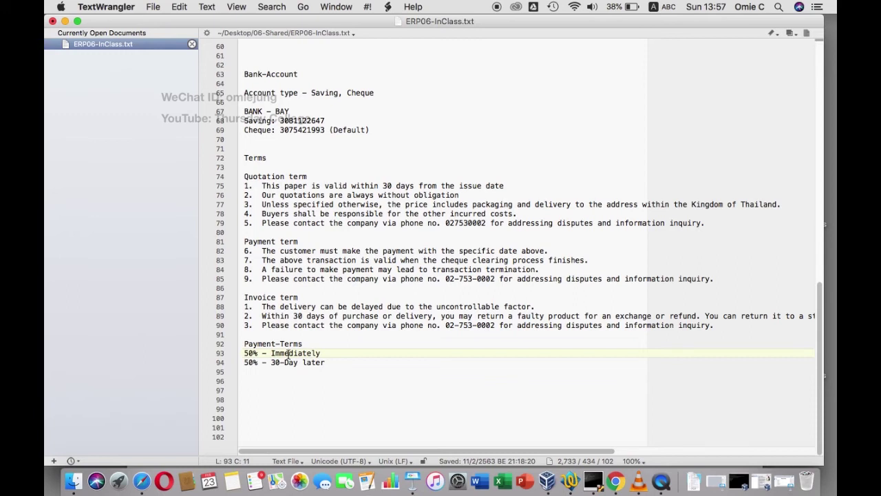
left_click(279, 364)
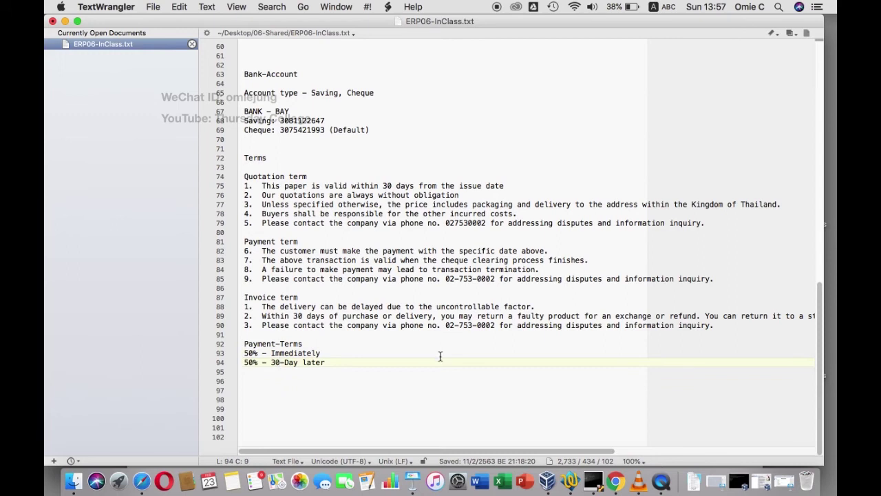
Step: Switch back to Chrome and search ERPNext for the Payment Term list
left_click(617, 491)
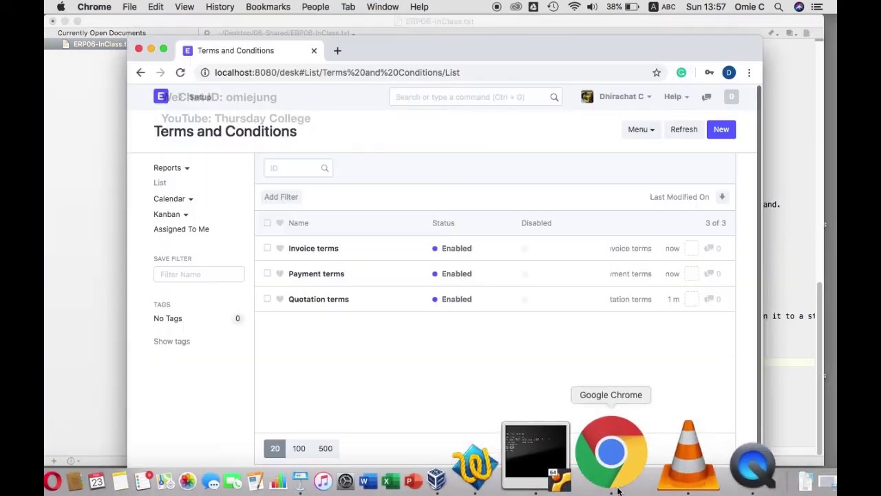
left_click(486, 99)
type("PAy")
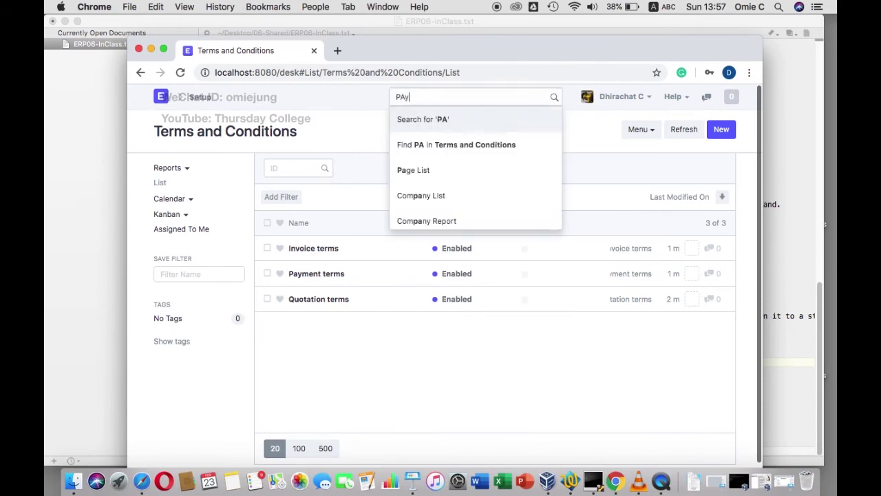
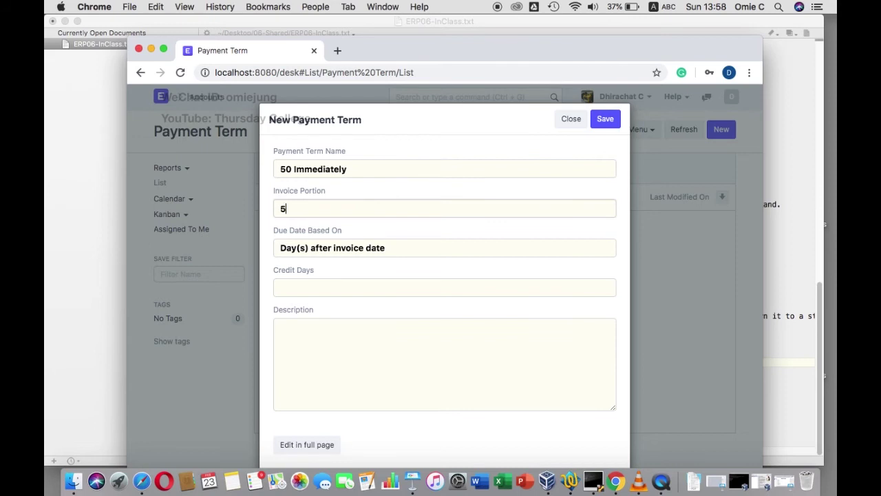
Step: Complete the "50 Immediately" payment term with invoice portion 50, credit days 0 and description "Pay half immediately", then save it and refresh the list
left_click(331, 286)
type("0")
left_click(320, 351)
type("P")
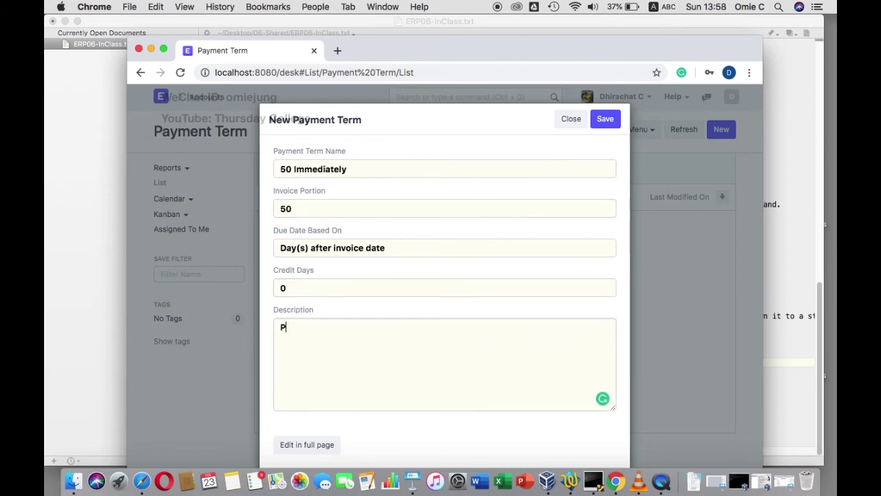
type("ay half immediately")
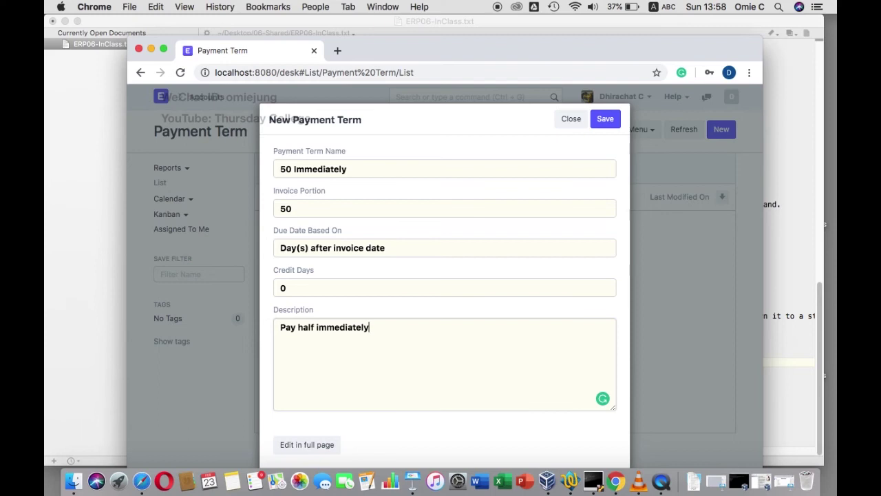
scroll(396, 344, "down", 1)
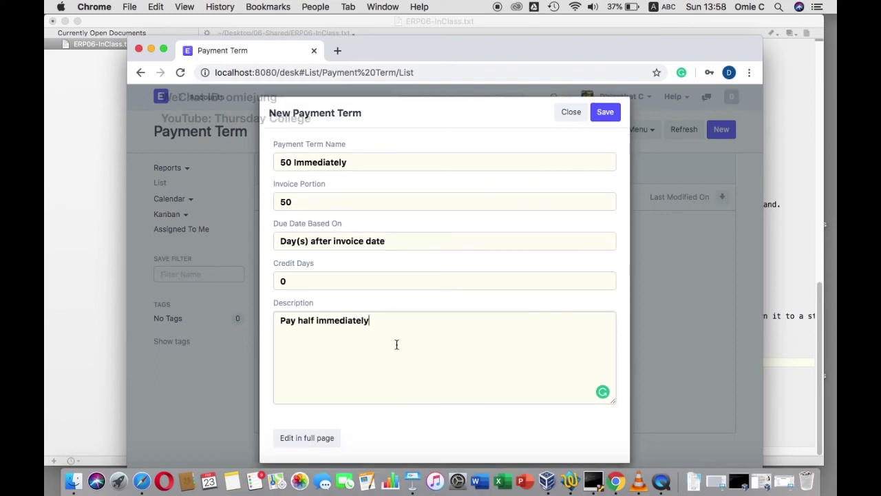
left_click(605, 112)
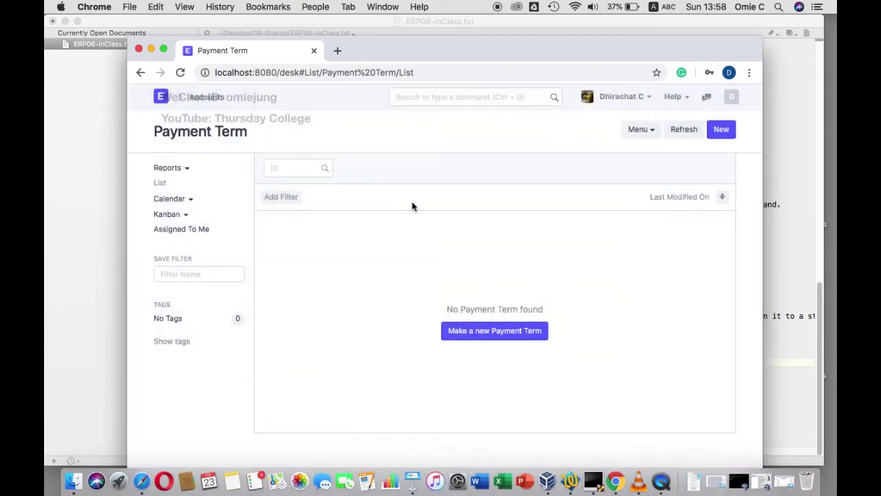
left_click(684, 130)
Step: Start a new payment term named "50 30-Day" with invoice portion 50 and credit days 30
left_click(721, 130)
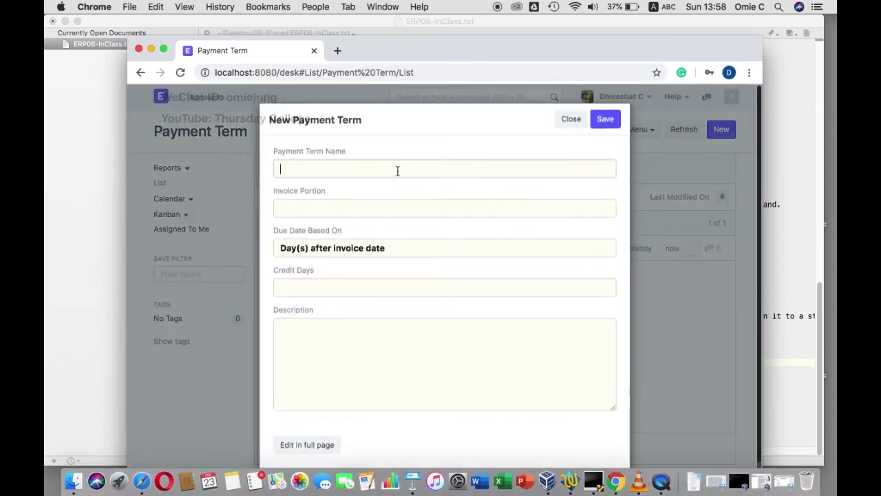
type("50 30-Day")
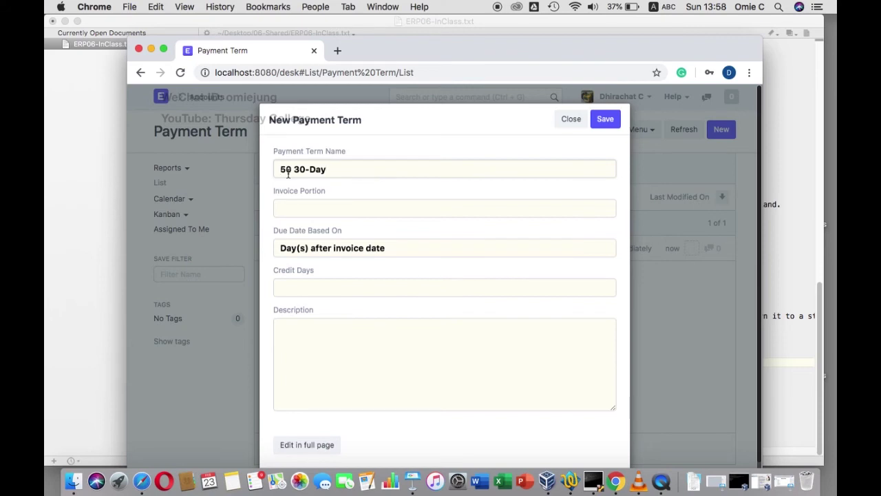
left_click(314, 211)
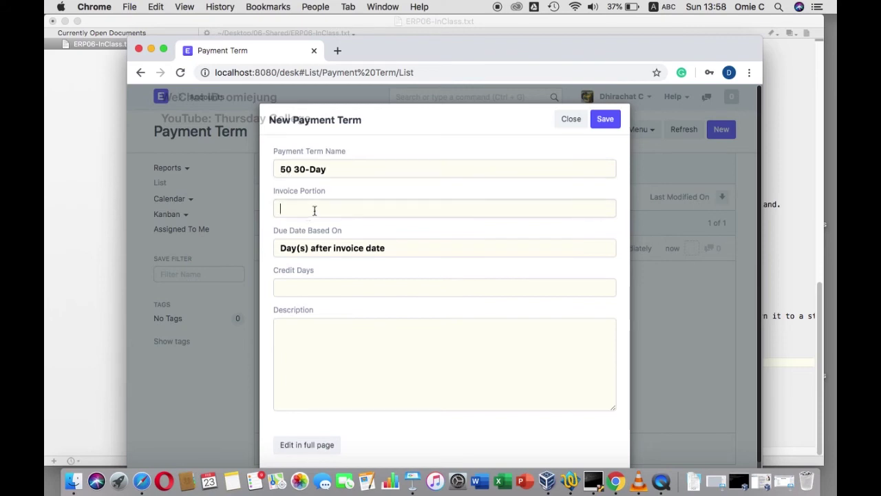
type("50")
left_click(307, 288)
type("30")
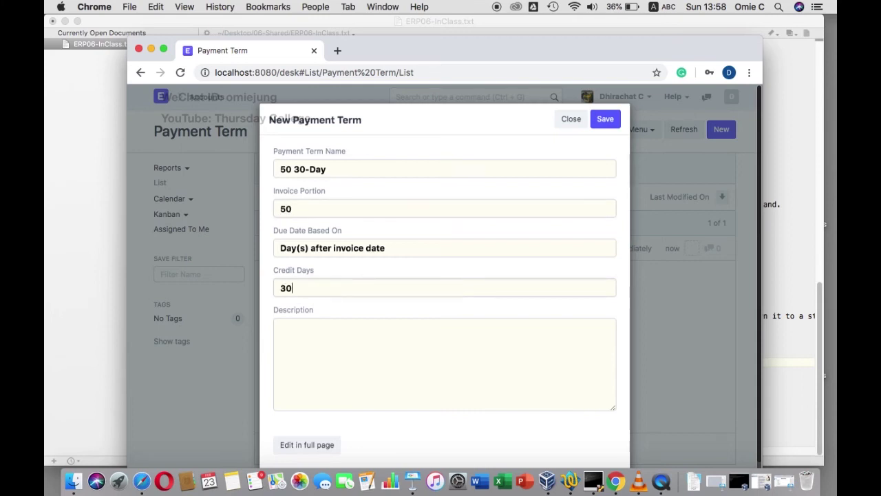
Step: Describe the 50 30-Day term as "30-Day credit period", save it and refresh the Payment Term list
left_click(293, 345)
type("30-")
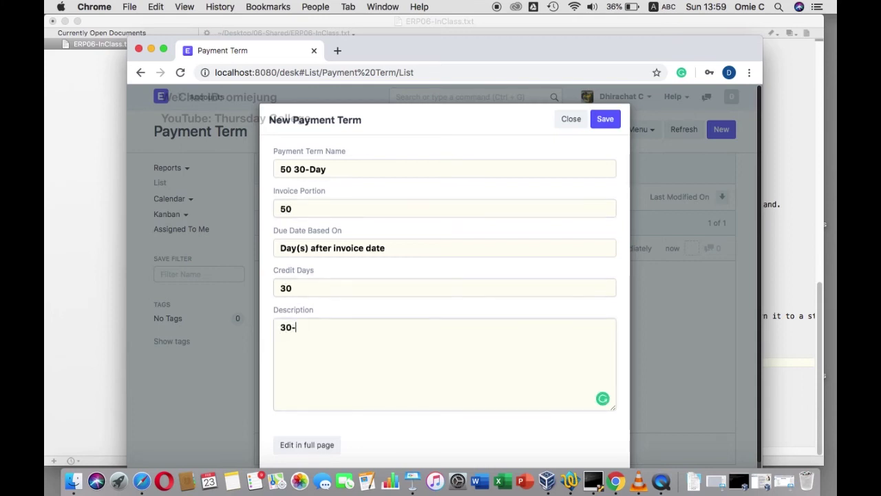
type("Credi")
key("BackSpace")
key("BackSpace")
key("BackSpace")
key("BackSpace")
key("BackSpace")
type("Day c")
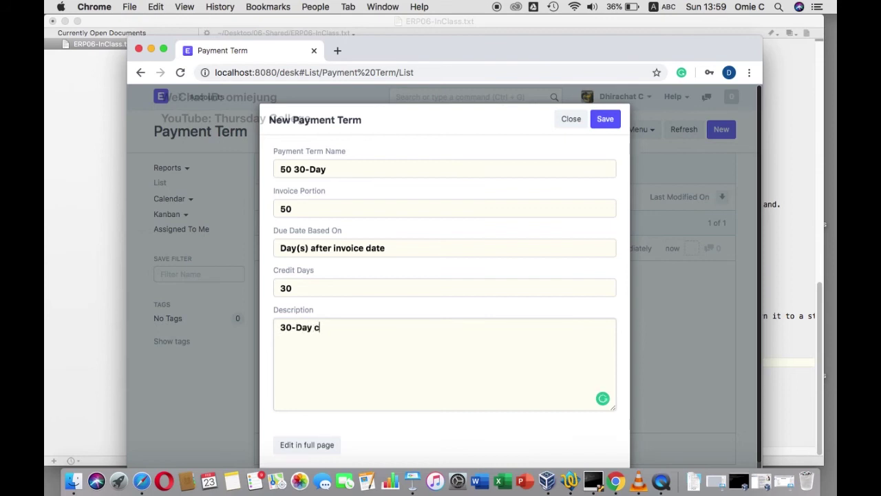
type("redit period")
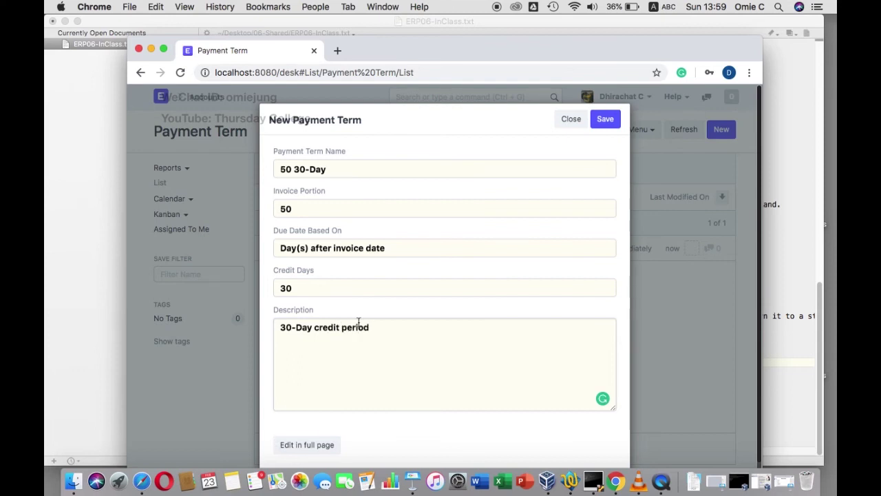
left_click(606, 119)
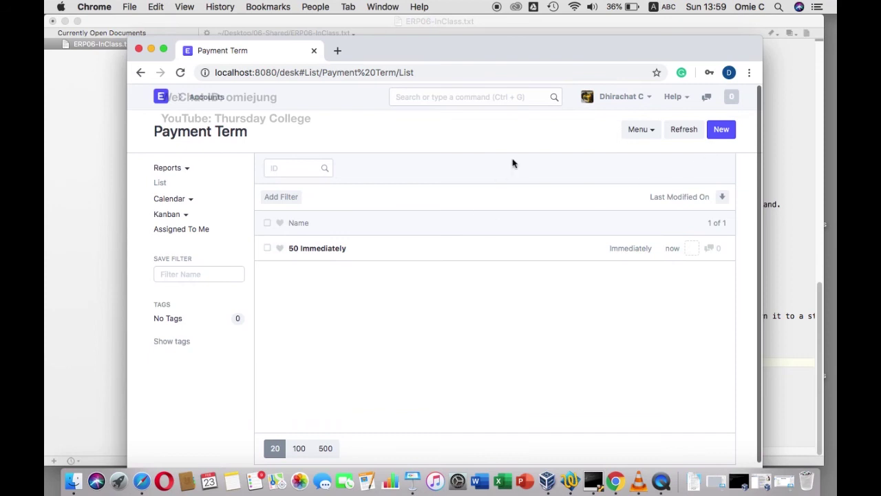
left_click(683, 137)
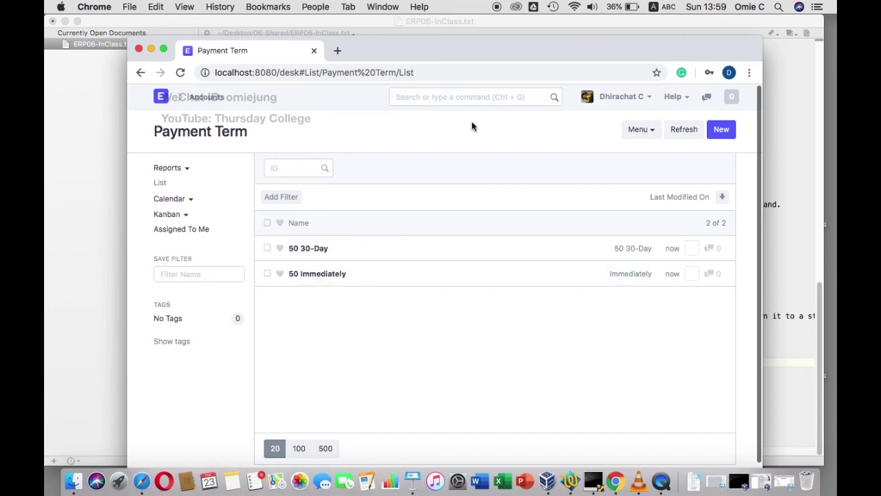
left_click(486, 97)
type("PAy")
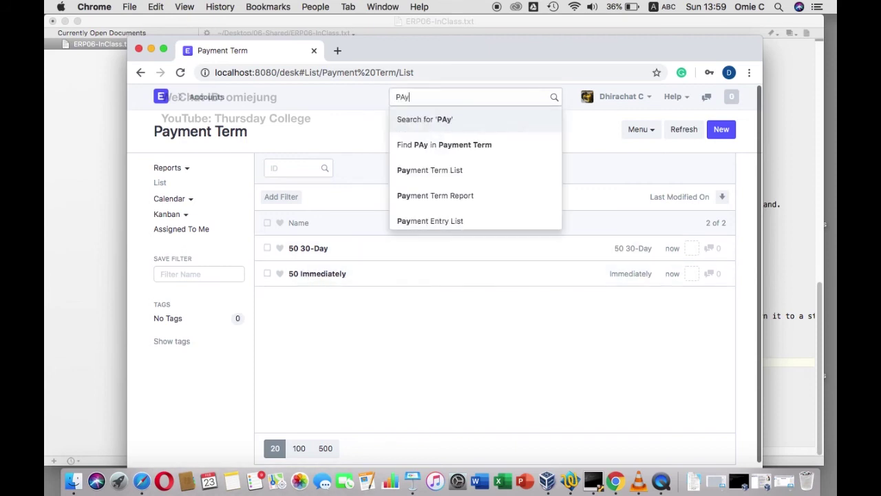
type("meny")
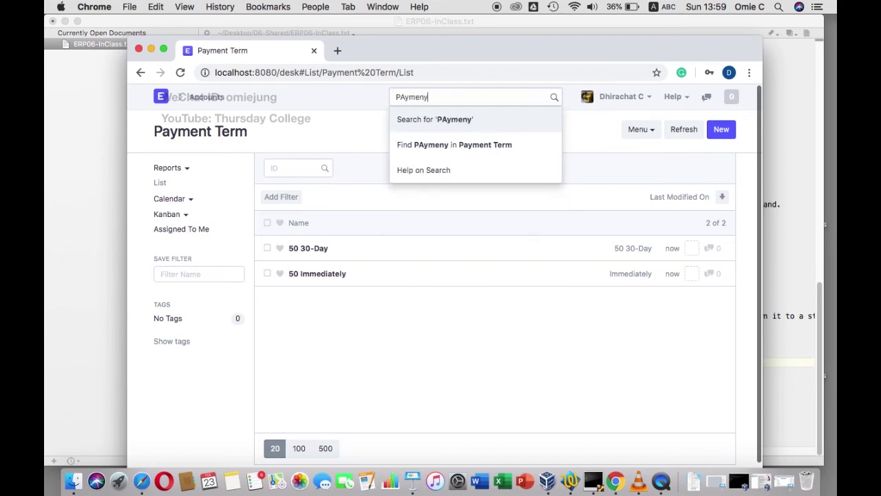
key("BackSpace")
type("t")
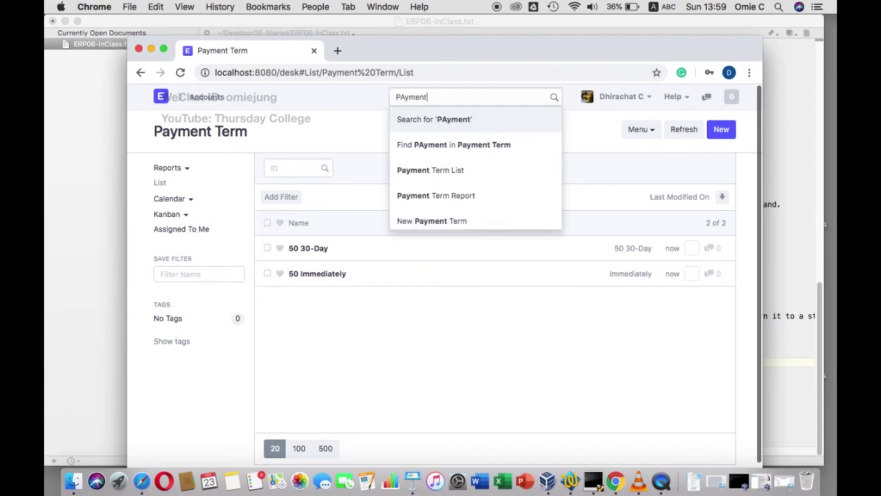
left_click(460, 279)
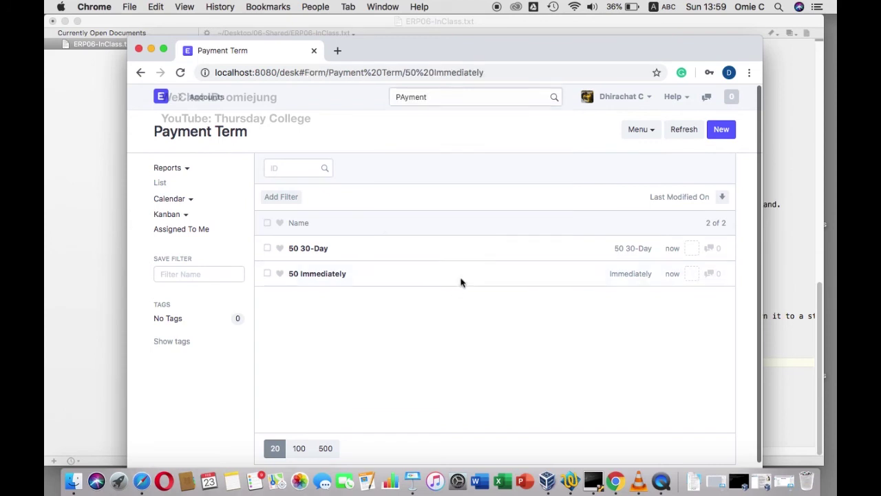
left_click(464, 96)
key("BackSpace")
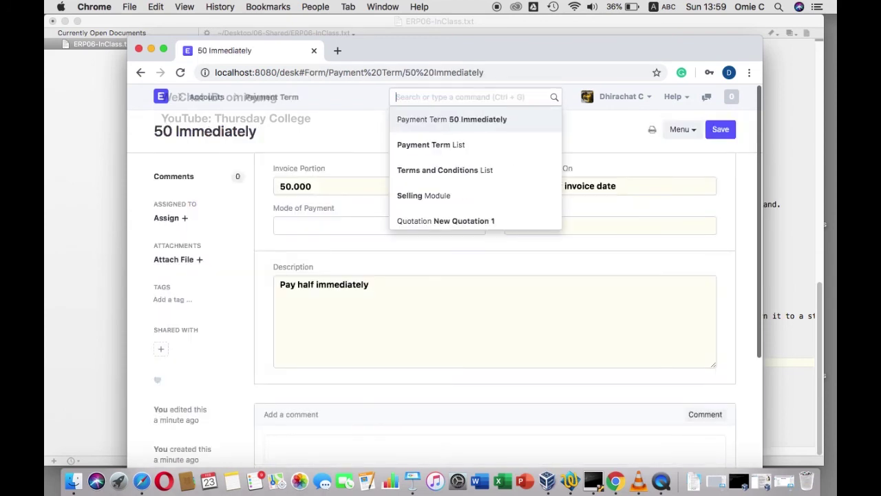
left_click(368, 276)
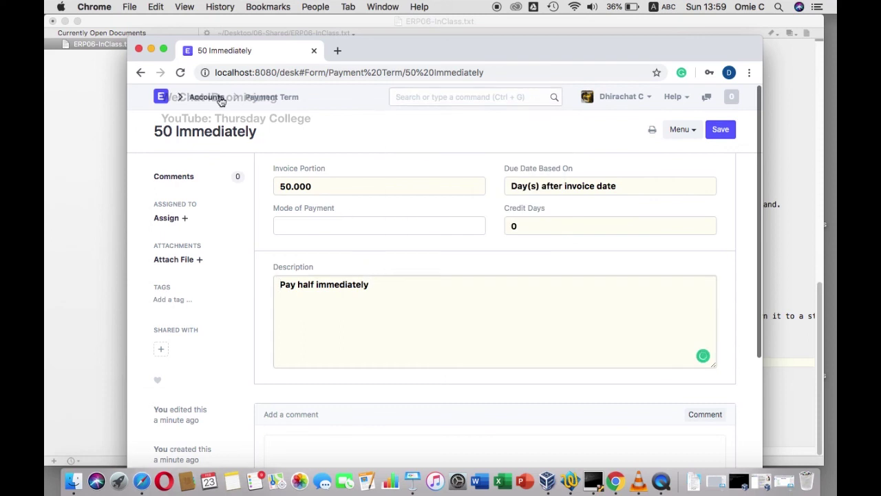
scroll(390, 297, "down", 3)
scroll(389, 298, "up", 3)
scroll(399, 317, "down", 3)
scroll(379, 309, "up", 3)
Step: Search for "Payment term Template" and open the Payment Terms Template list
left_click(455, 97)
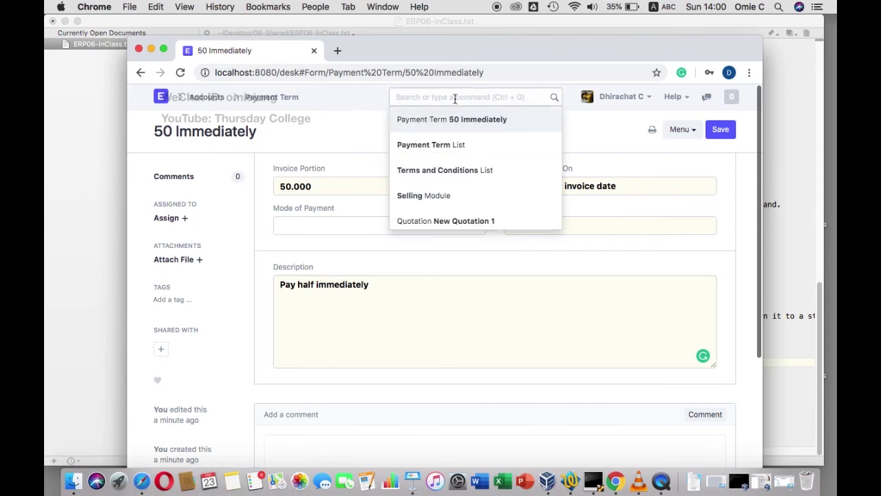
type("Templ")
key("BackSpace")
key("BackSpace")
key("BackSpace")
key("BackSpace")
key("BackSpace")
type("PAyment ")
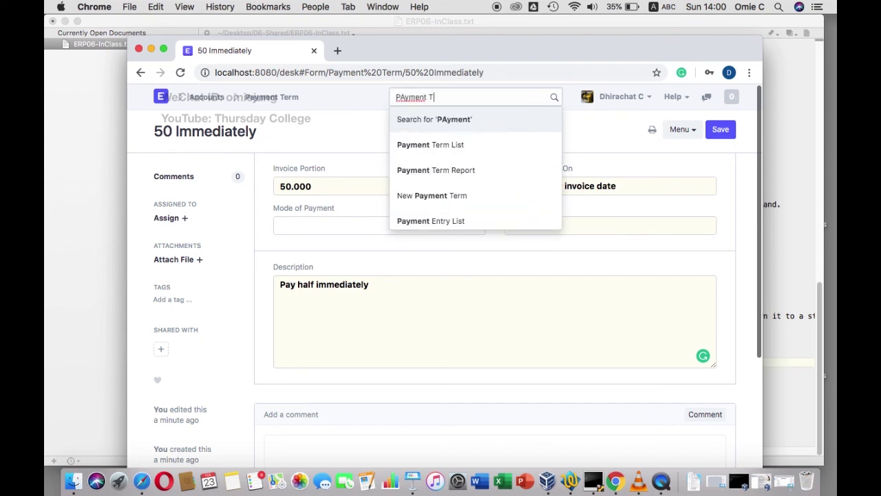
type("Templ")
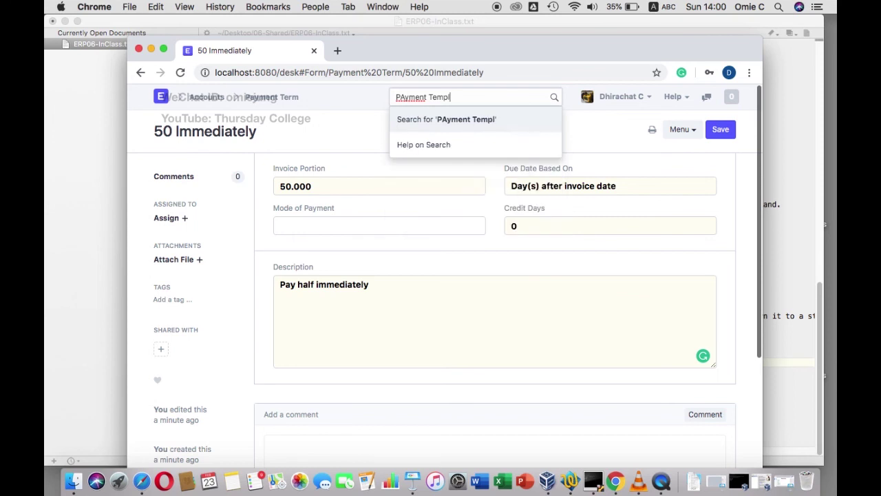
key("BackSpace")
type("plate")
left_click(452, 97)
key("BackSpace")
type("term")
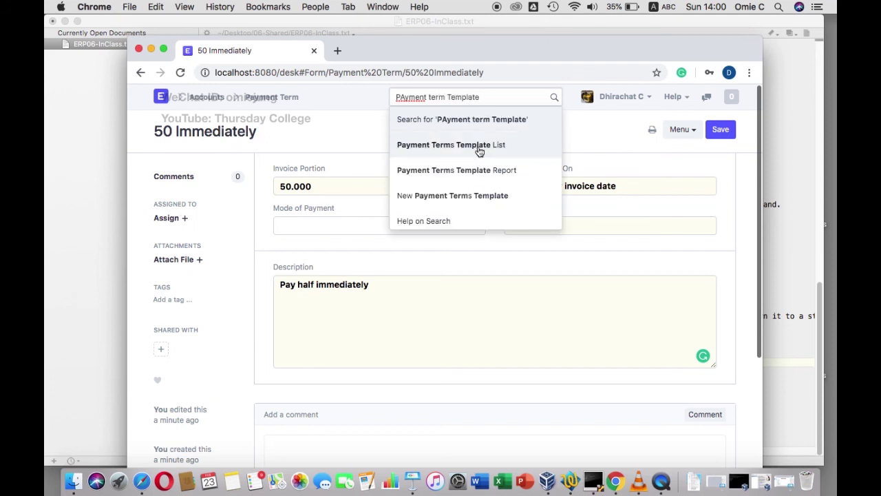
left_click(479, 145)
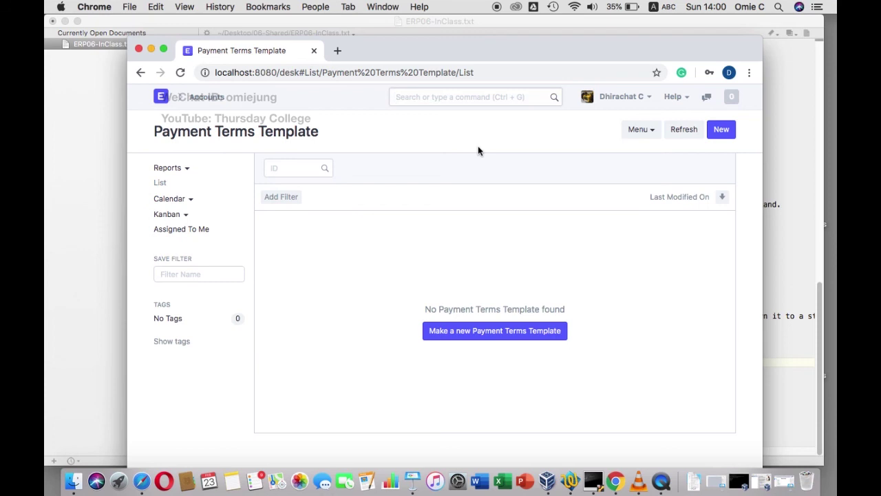
Step: Start a new payment terms template named "50-50 0 and 30-Day periods"
left_click(474, 337)
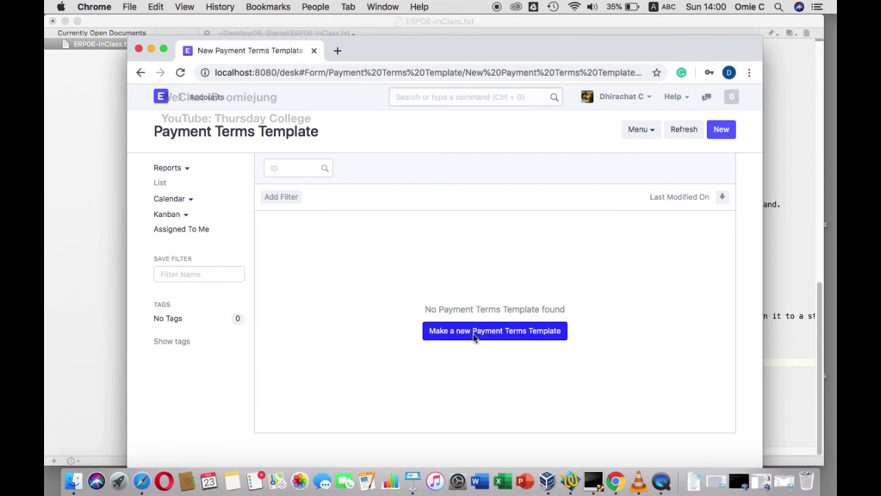
left_click(392, 186)
type("50-50")
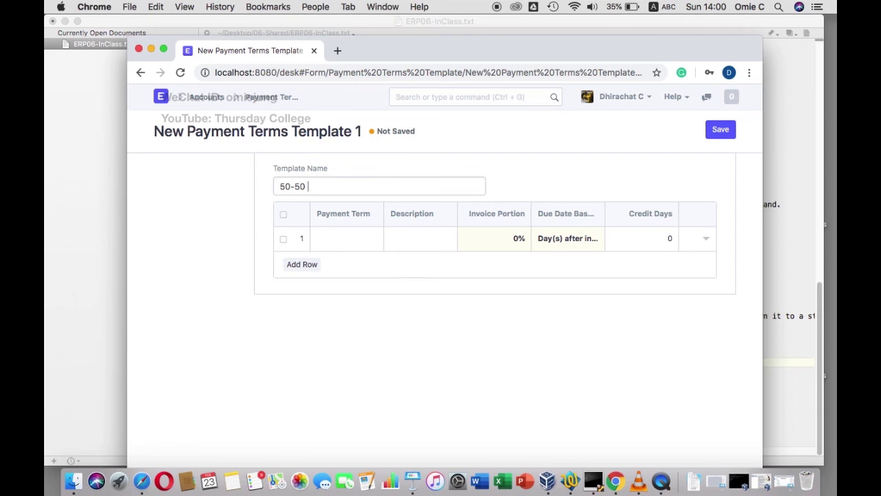
type(" 0-30 Day")
key("shift+Left")
key("shift+Left")
type("and 3")
key("BackSpace")
type("-")
key("Right")
type("periods")
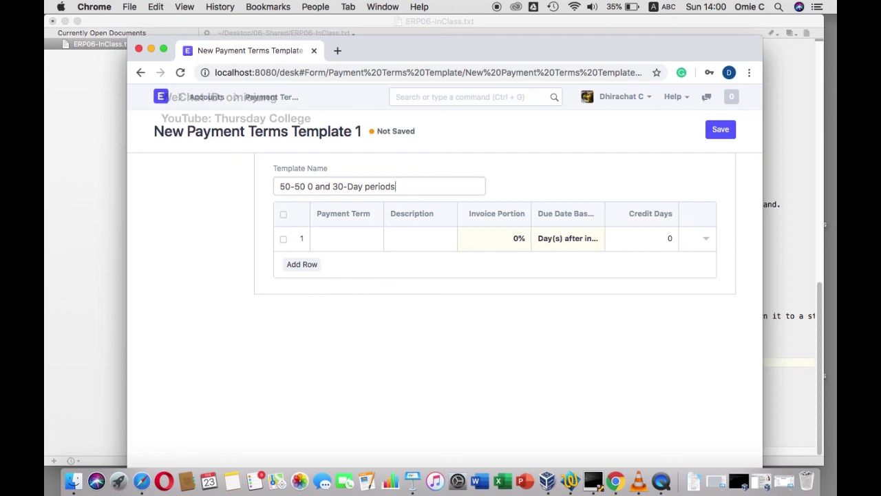
Step: Add a second row to the template's terms table and assign the 50 Immediately payment term to the first row
left_click(303, 263)
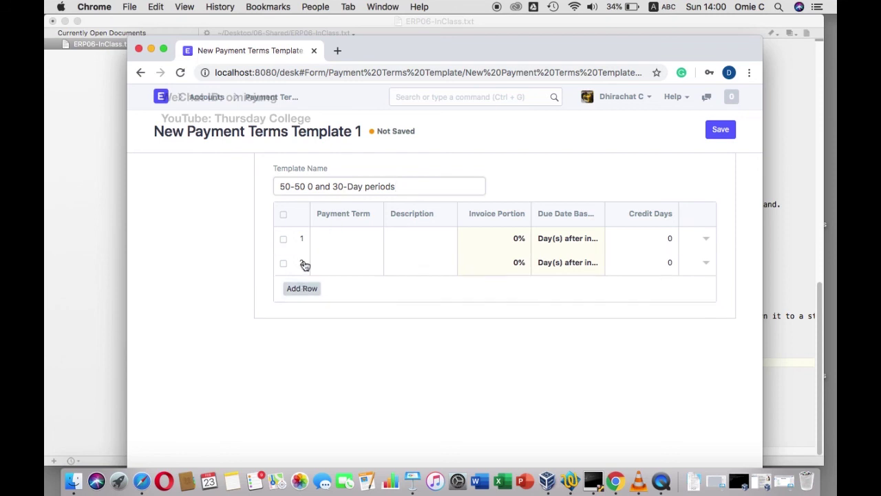
left_click(336, 240)
left_click(335, 239)
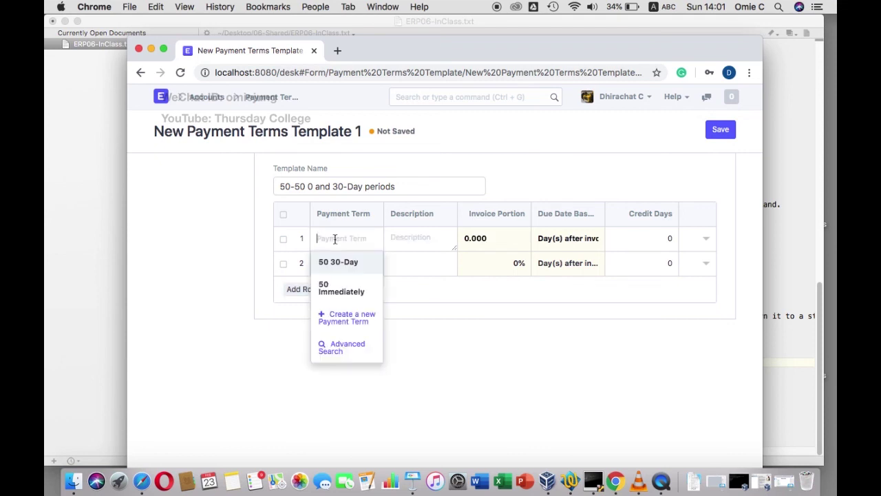
left_click(327, 288)
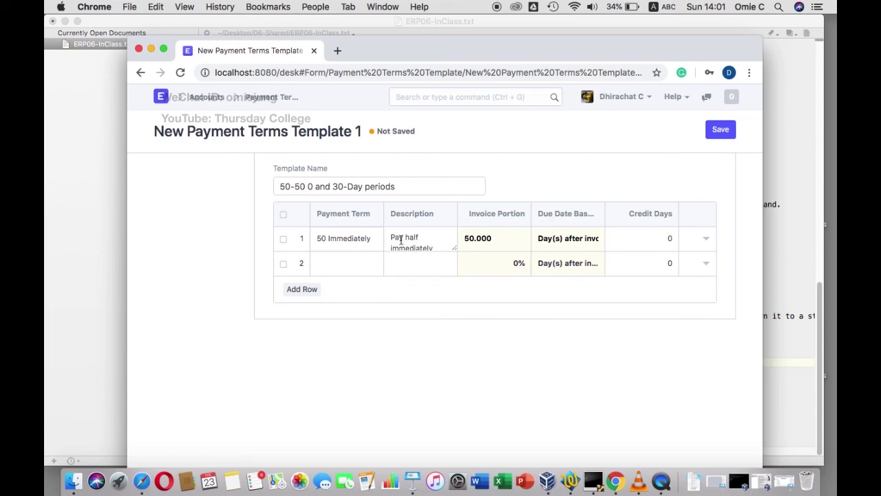
Step: Assign the 50 30-Day payment term to the second row, save the template and return to the Payment Terms Template list
left_click(364, 263)
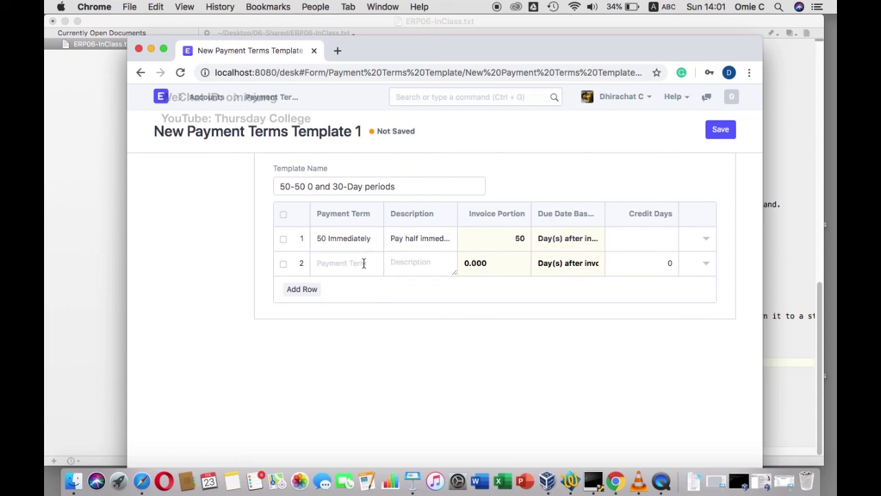
left_click(365, 263)
left_click(351, 288)
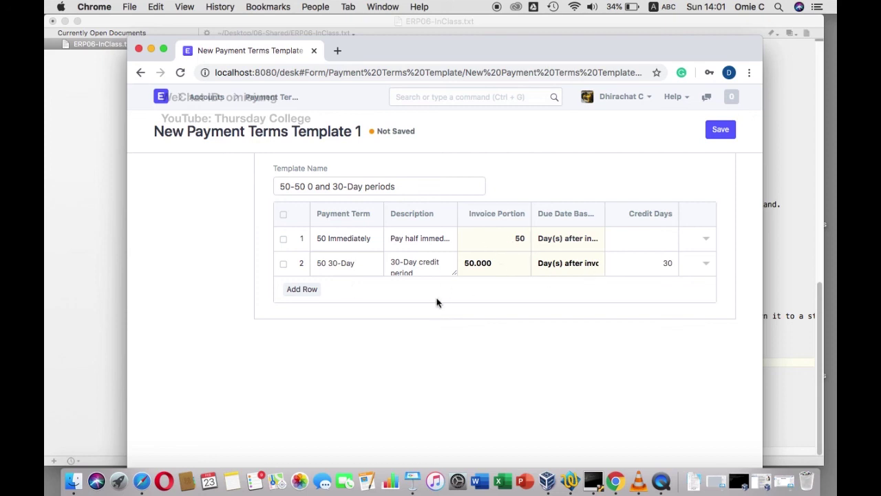
left_click(720, 131)
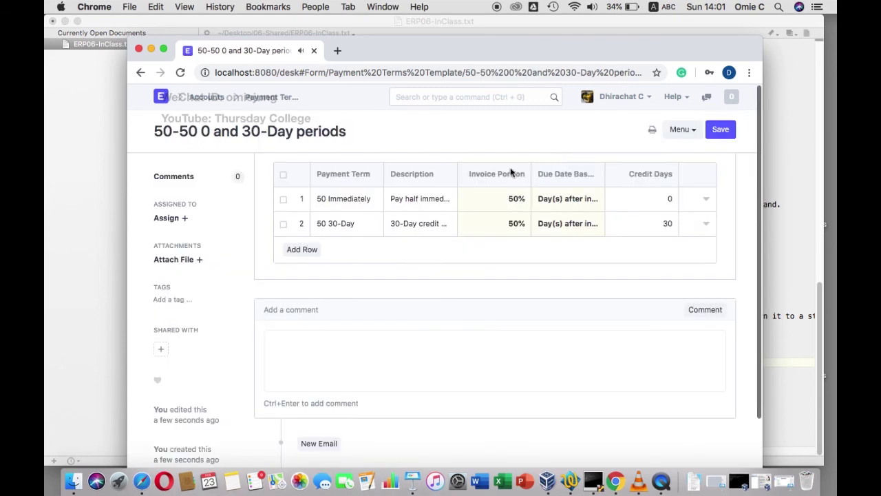
left_click(276, 100)
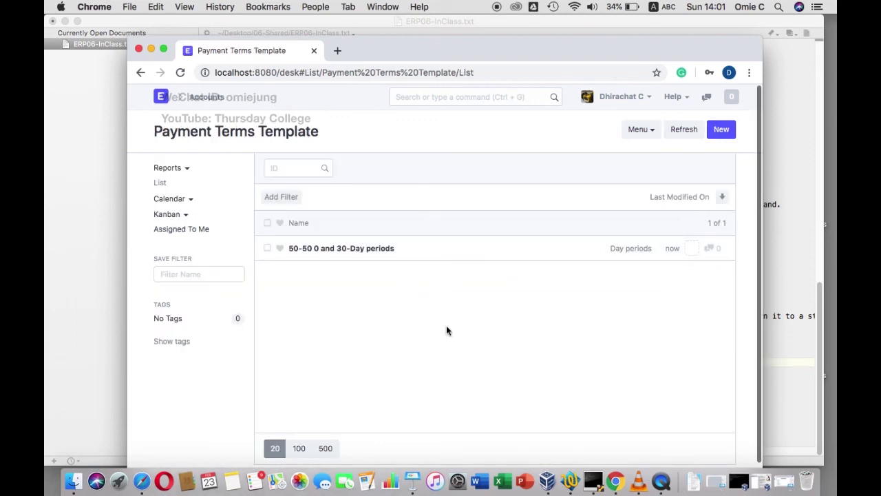
Step: Switch to TextWrangler and review the supplier, item, bank account and terms sections of ERP06-InClass.txt
left_click(571, 481)
scroll(343, 323, "up", 10)
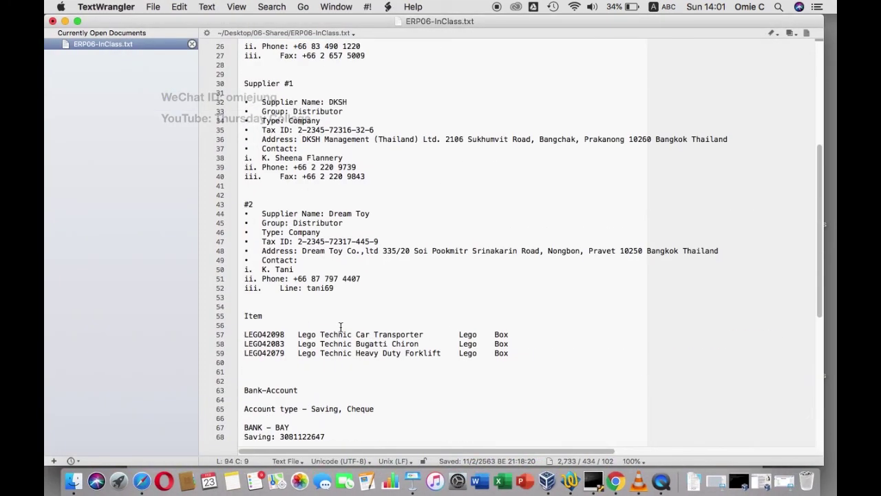
scroll(340, 328, "down", 10)
scroll(340, 327, "right", 2)
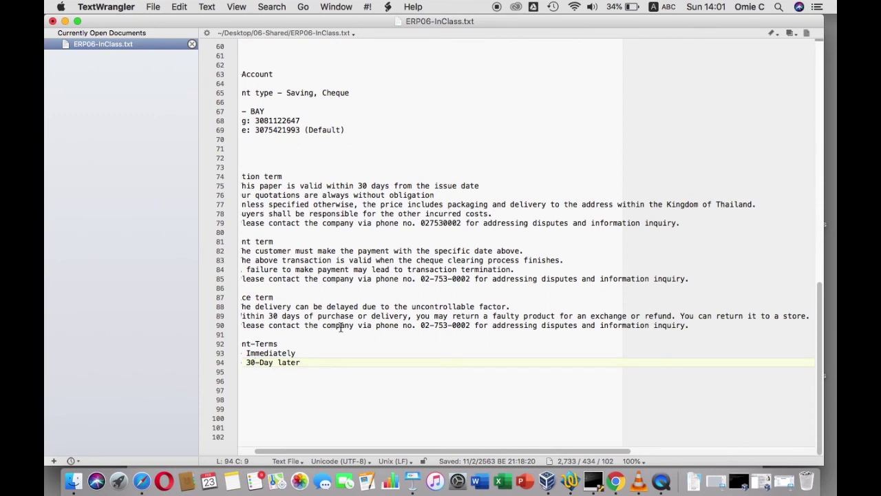
scroll(341, 328, "up", 5)
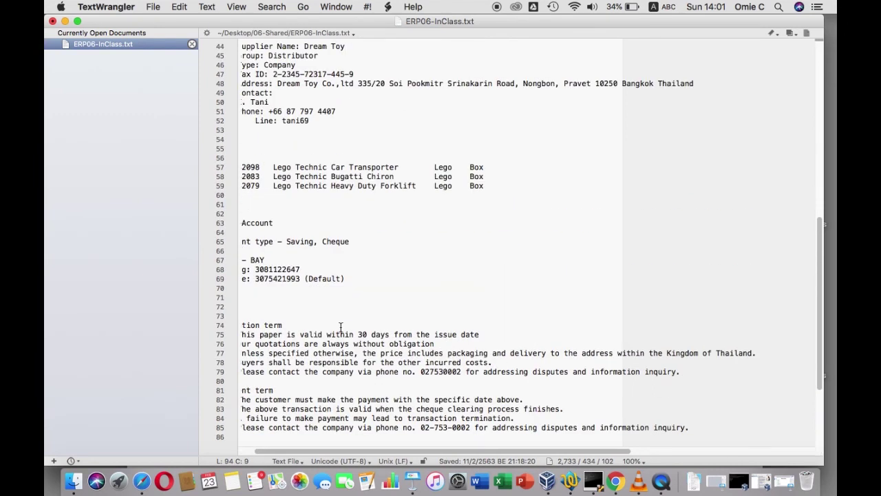